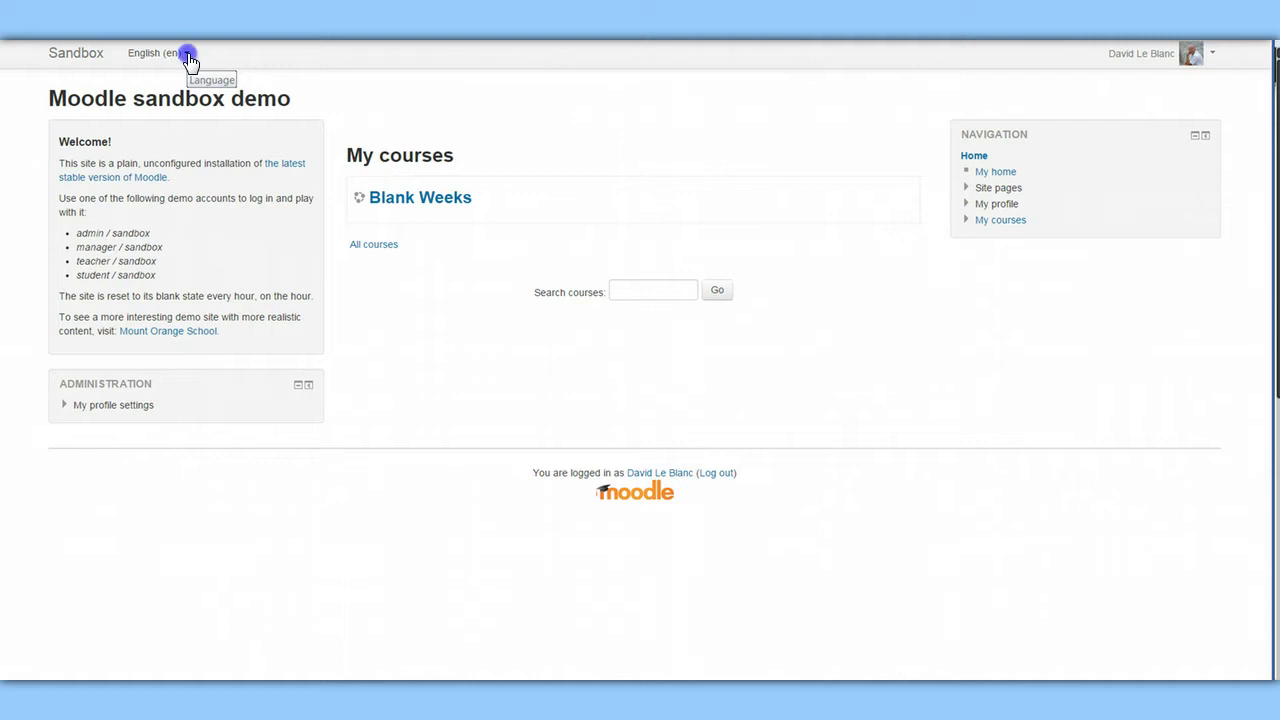
Examine the interface languages offered for the site, leaving English (en) selected.
{"action": "left_click", "coordinate": [188, 55]}
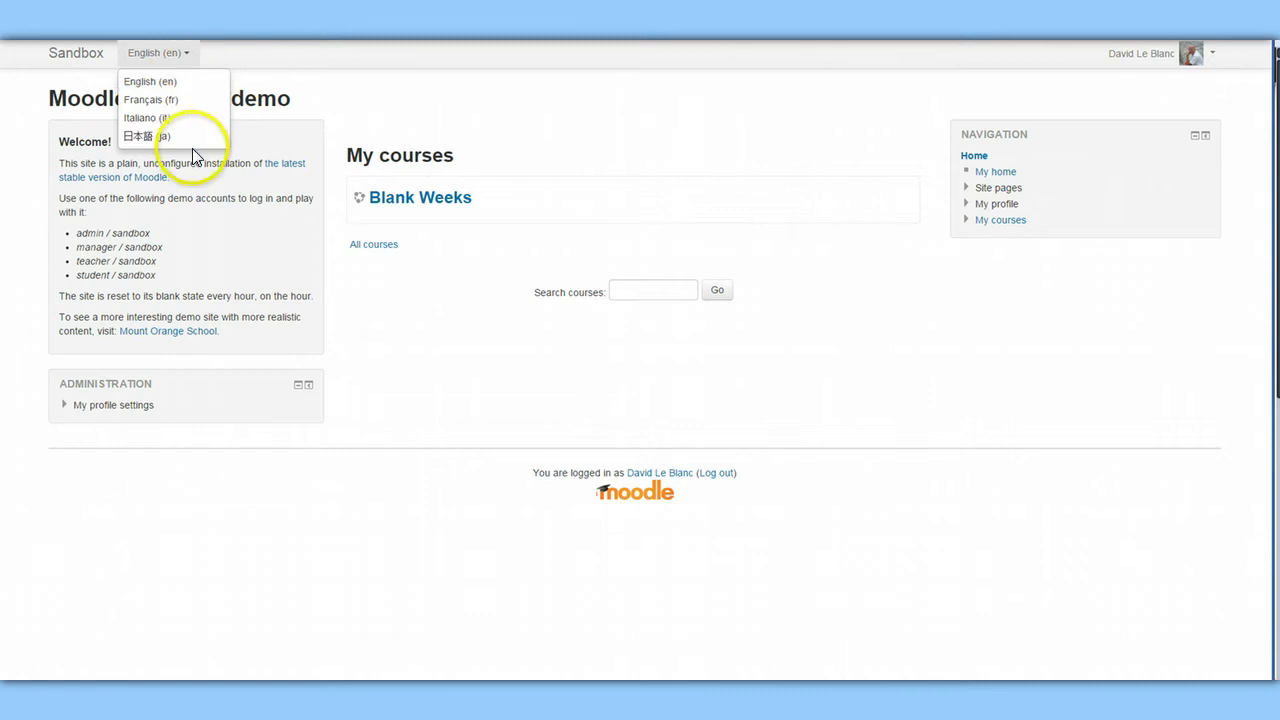
{"action": "left_click", "coordinate": [536, 125]}
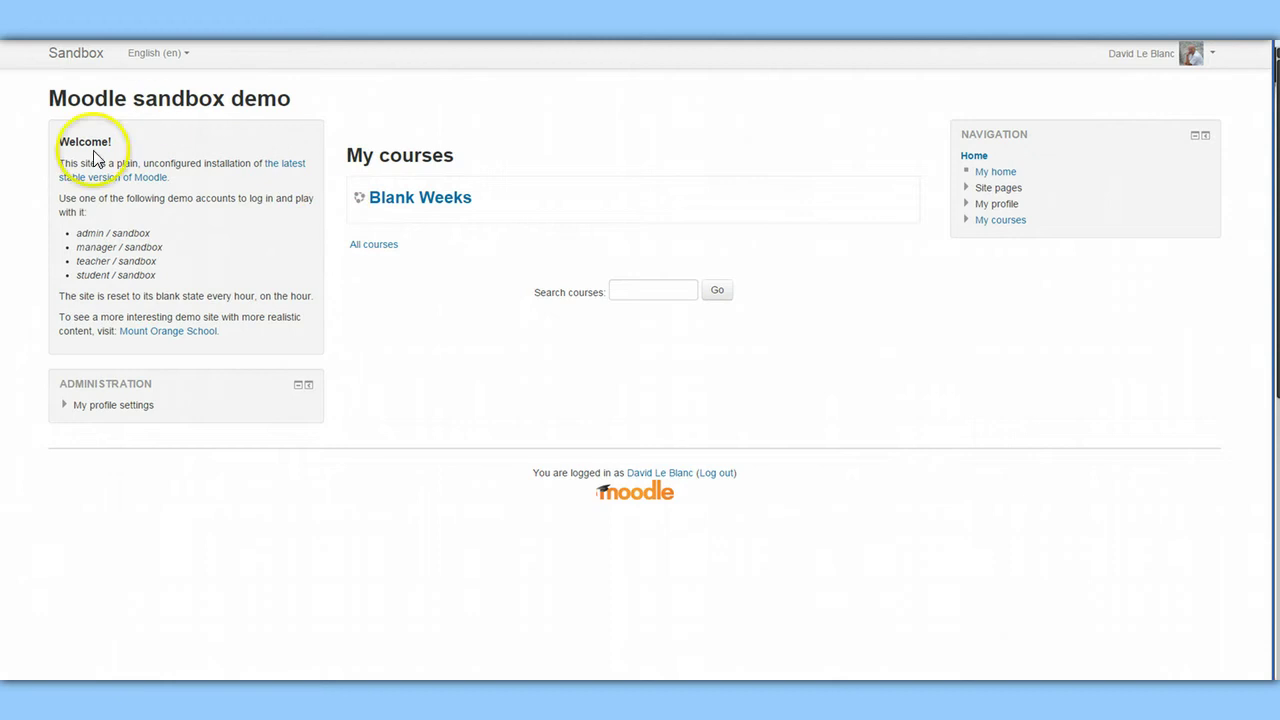
{"action": "left_click", "coordinate": [563, 323]}
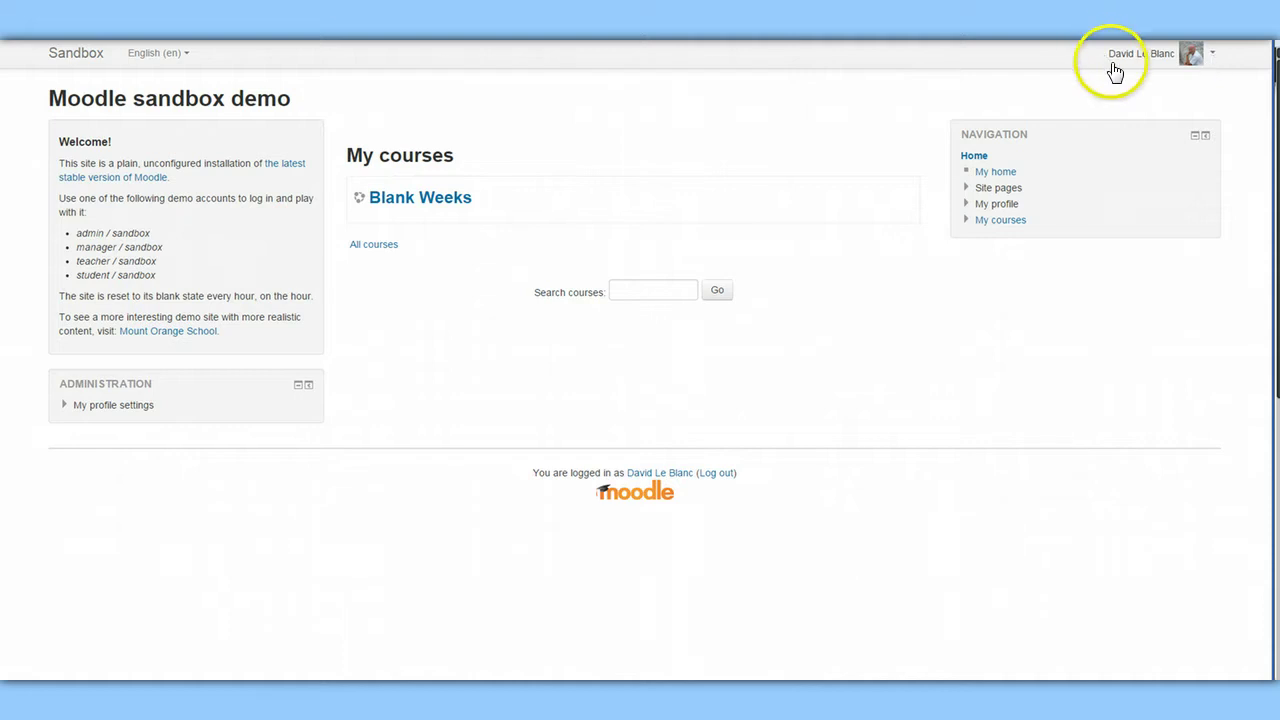
Examine the options in the account menu, including profile, messages, private files and badges, and close it.
{"action": "left_click", "coordinate": [1213, 60]}
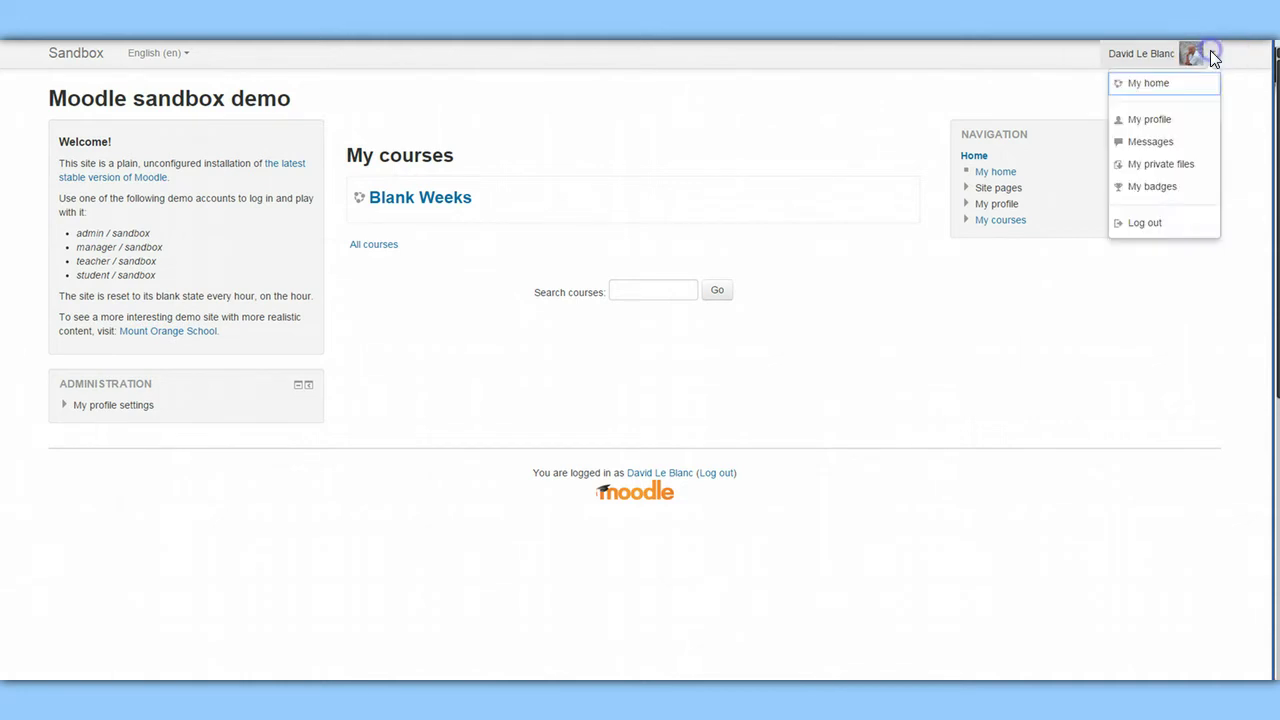
{"action": "left_click", "coordinate": [1166, 120]}
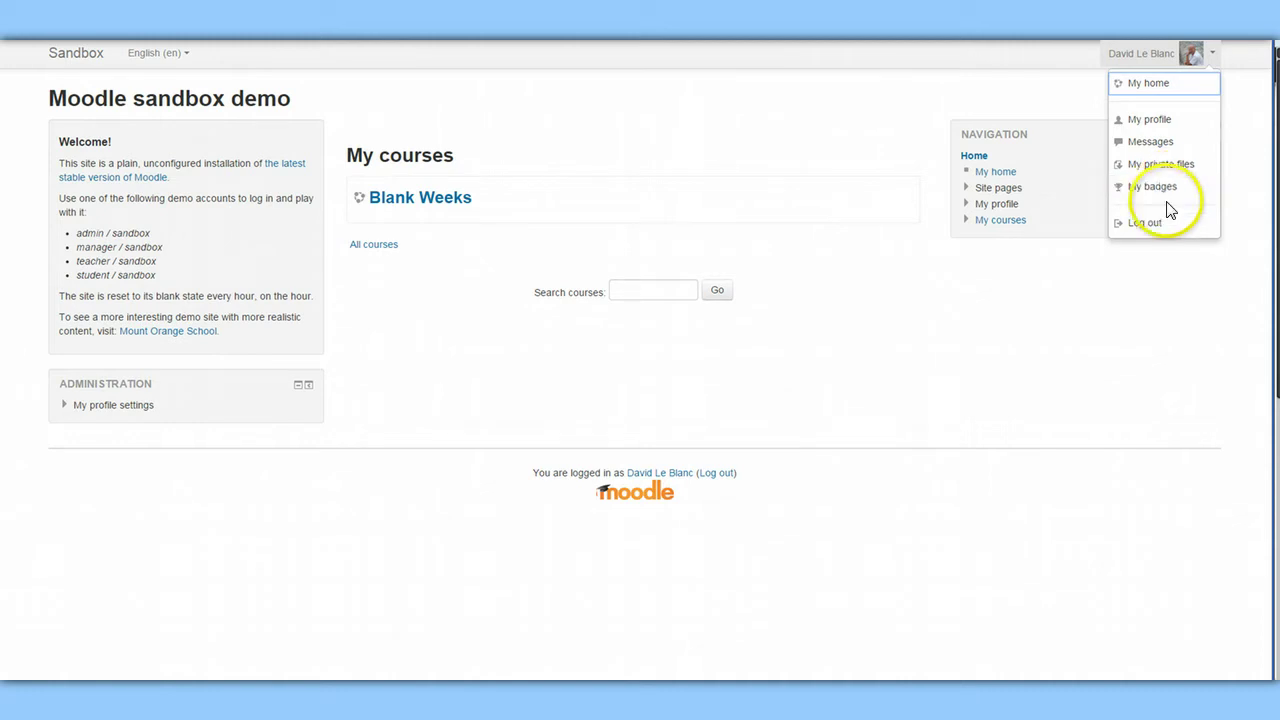
{"action": "left_click", "coordinate": [710, 107]}
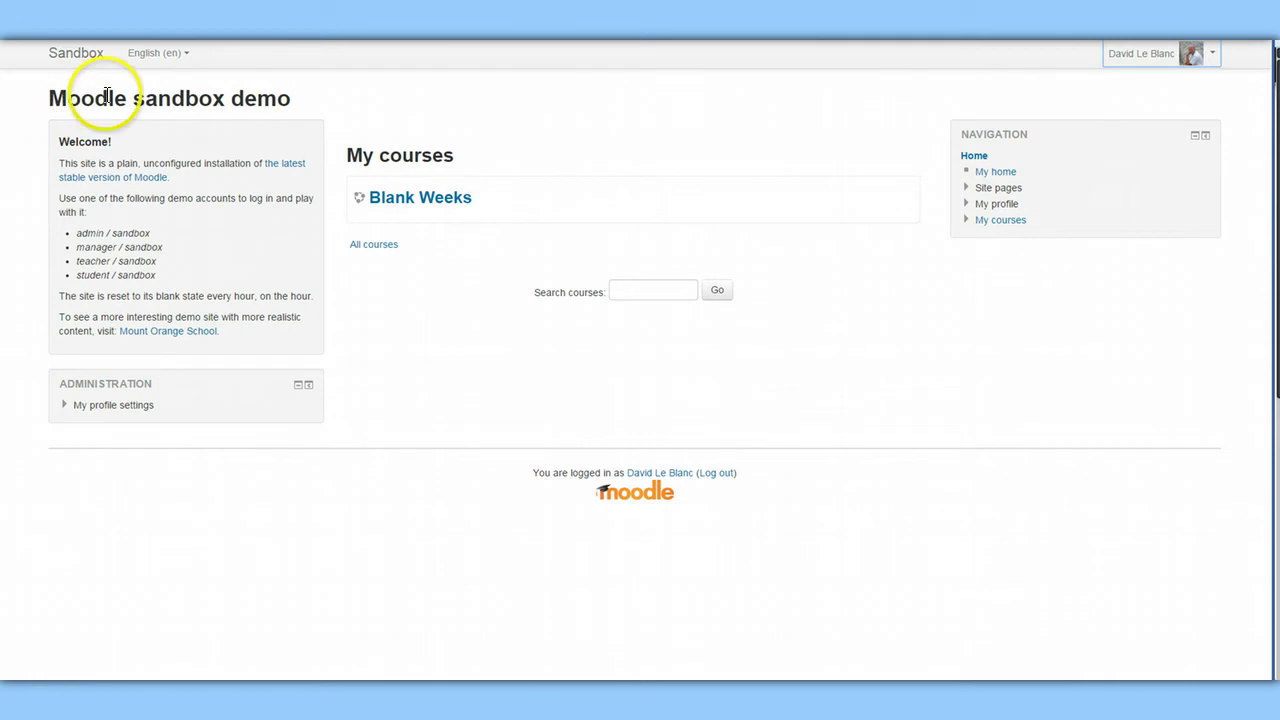
Open the Blank Weeks course and look through its weekly sections and side blocks.
{"action": "left_click", "coordinate": [407, 200]}
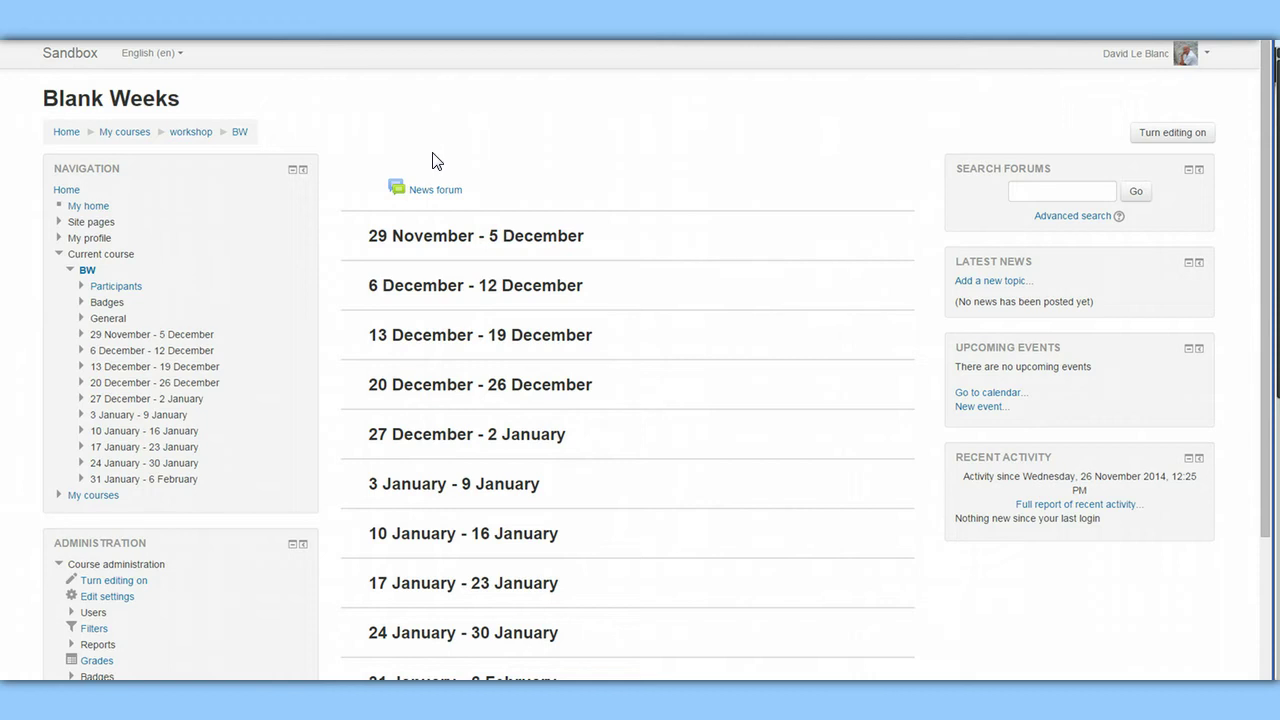
{"action": "scroll", "coordinate": [491, 205], "scroll_direction": "down", "scroll_amount": 3}
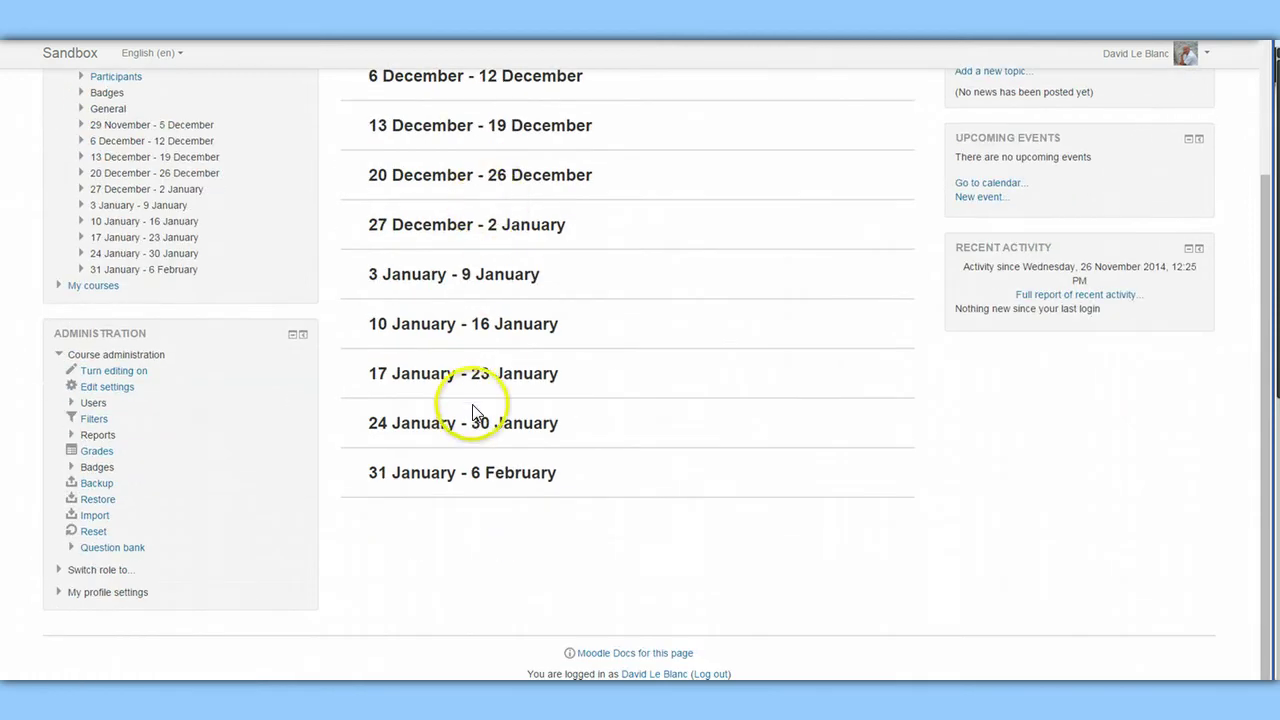
{"action": "scroll", "coordinate": [474, 412], "scroll_direction": "up", "scroll_amount": 3}
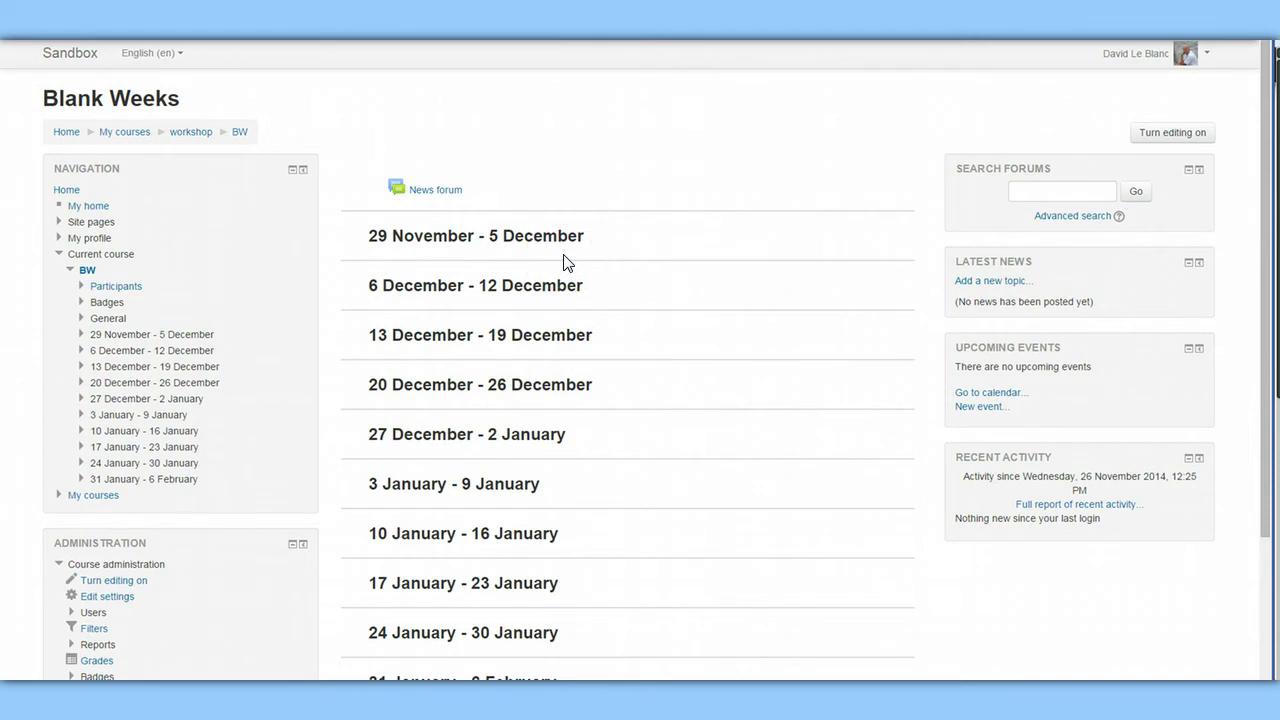
{"action": "scroll", "coordinate": [562, 266], "scroll_direction": "down", "scroll_amount": 3}
{"action": "scroll", "coordinate": [560, 270], "scroll_direction": "up", "scroll_amount": 3}
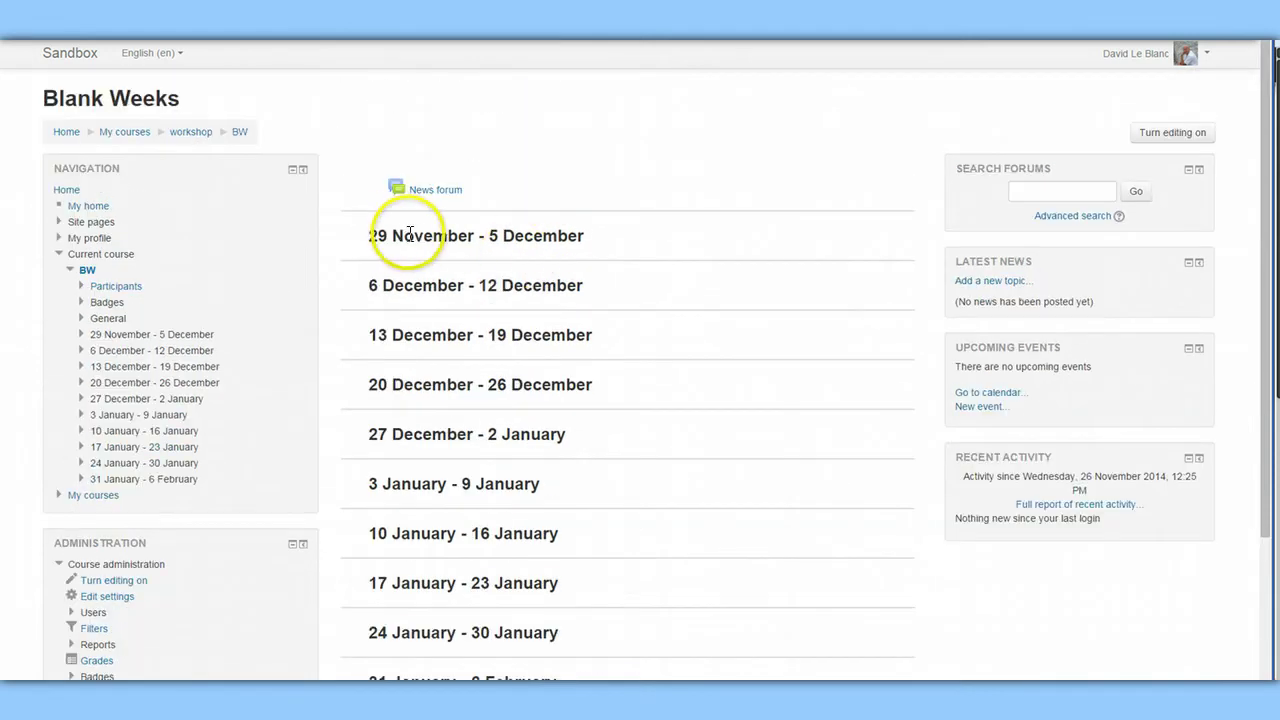
{"action": "scroll", "coordinate": [510, 245], "scroll_direction": "down", "scroll_amount": 3}
{"action": "scroll", "coordinate": [497, 230], "scroll_direction": "up", "scroll_amount": 3}
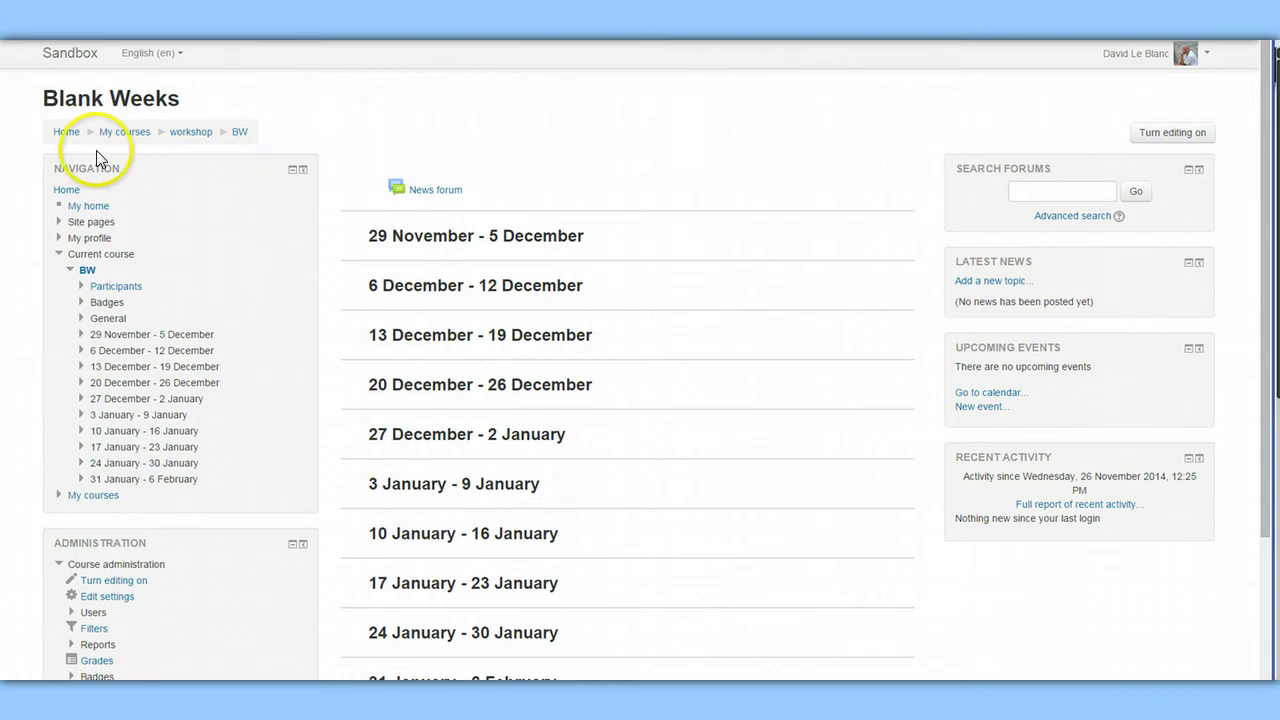
{"action": "scroll", "coordinate": [214, 378], "scroll_direction": "down", "scroll_amount": 1}
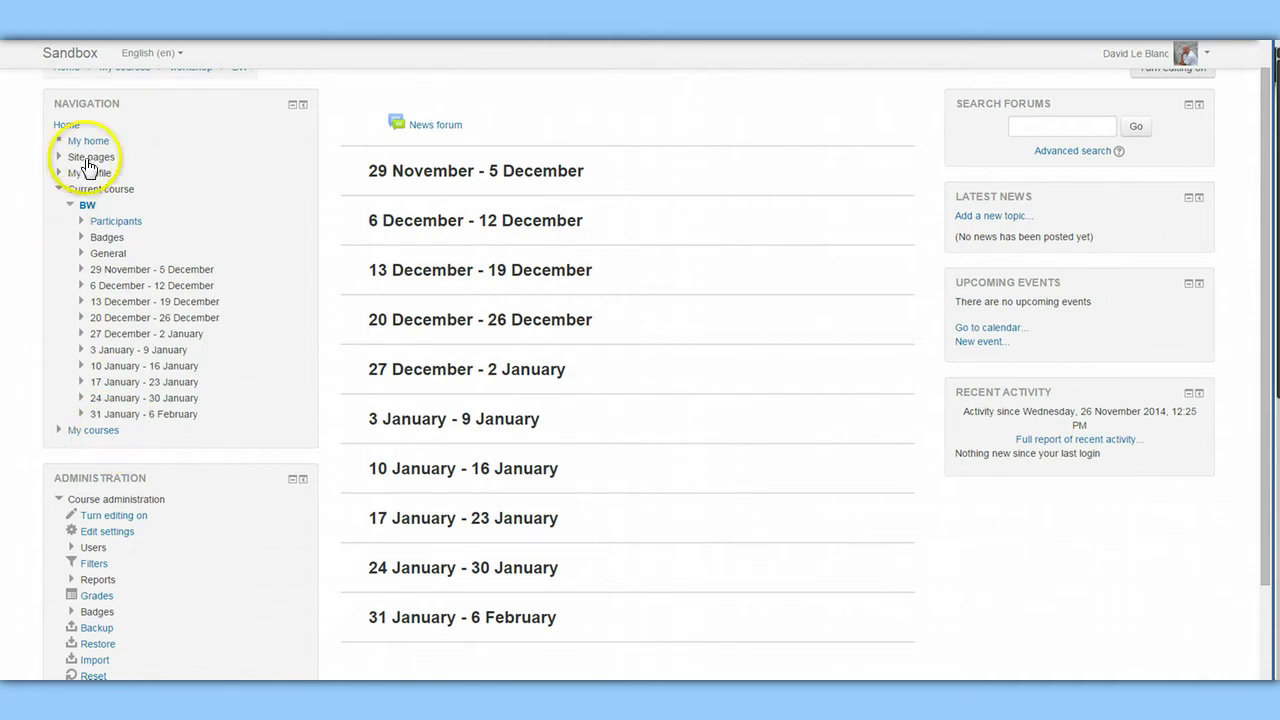
{"action": "scroll", "coordinate": [868, 363], "scroll_direction": "up", "scroll_amount": 1}
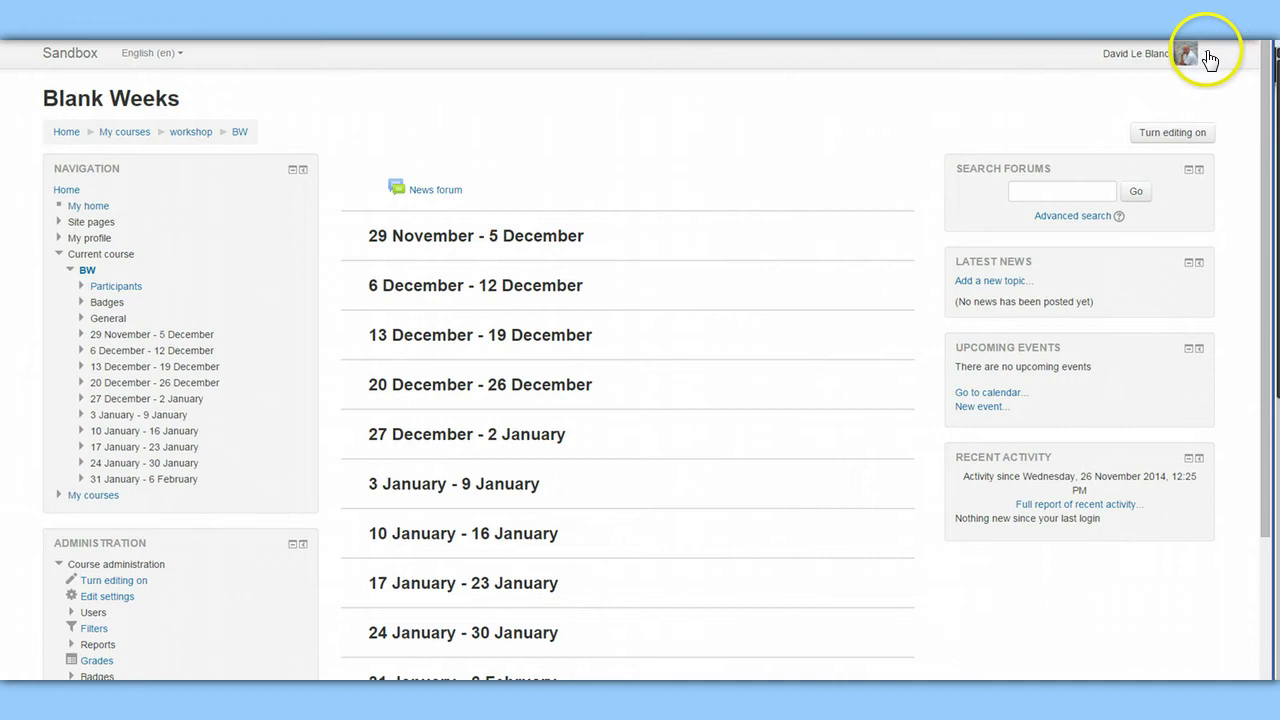
Examine the links under Site pages and My profile in the Navigation block, collapsing each one again.
{"action": "left_click", "coordinate": [60, 221]}
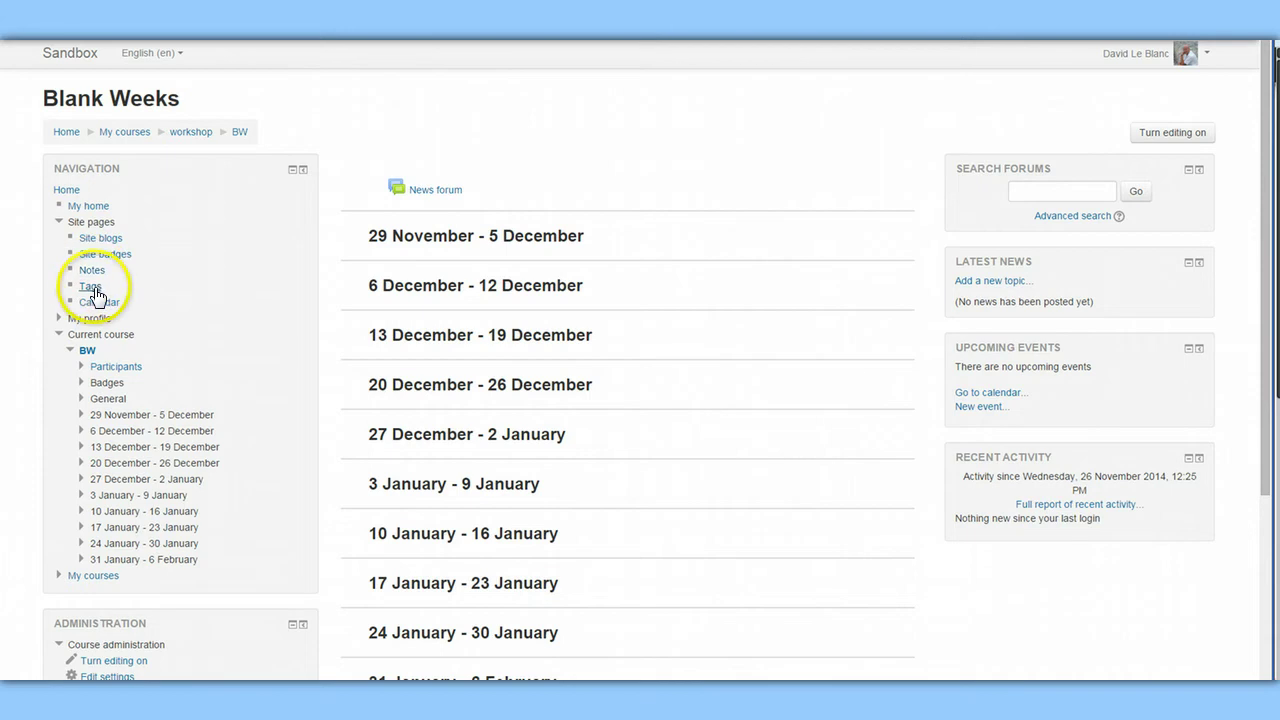
{"action": "left_click", "coordinate": [60, 222]}
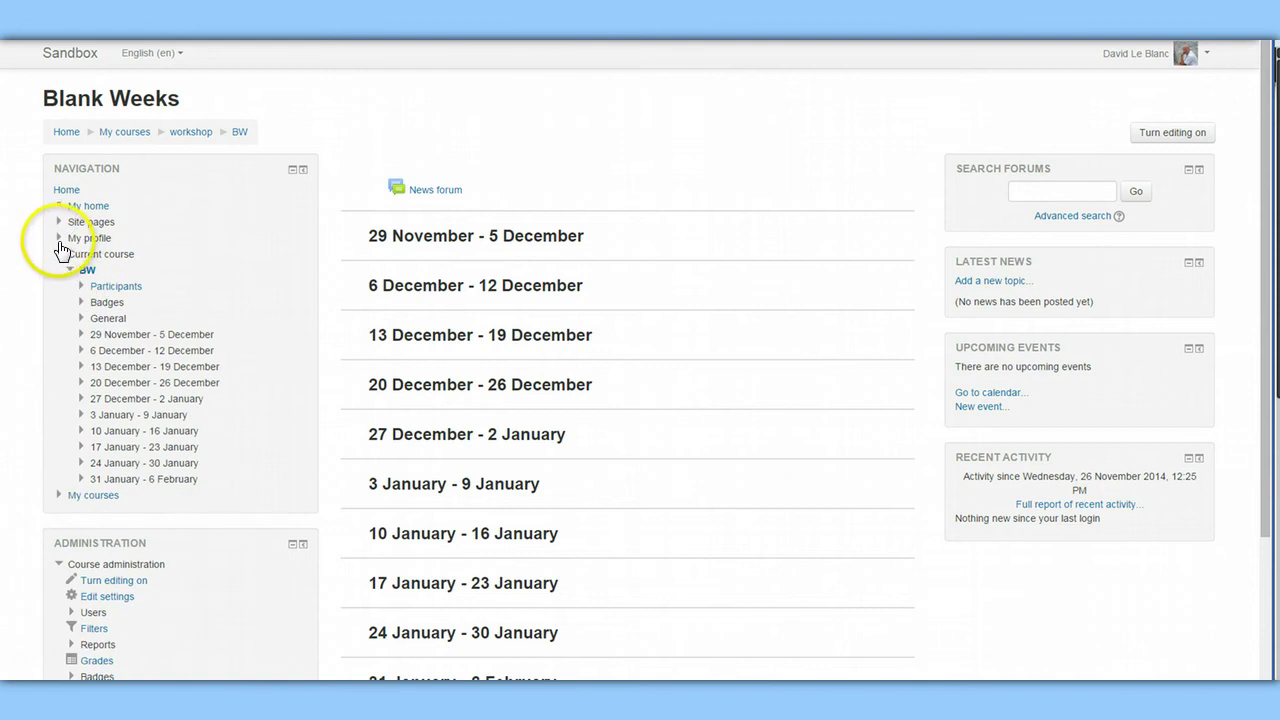
{"action": "left_click", "coordinate": [60, 239]}
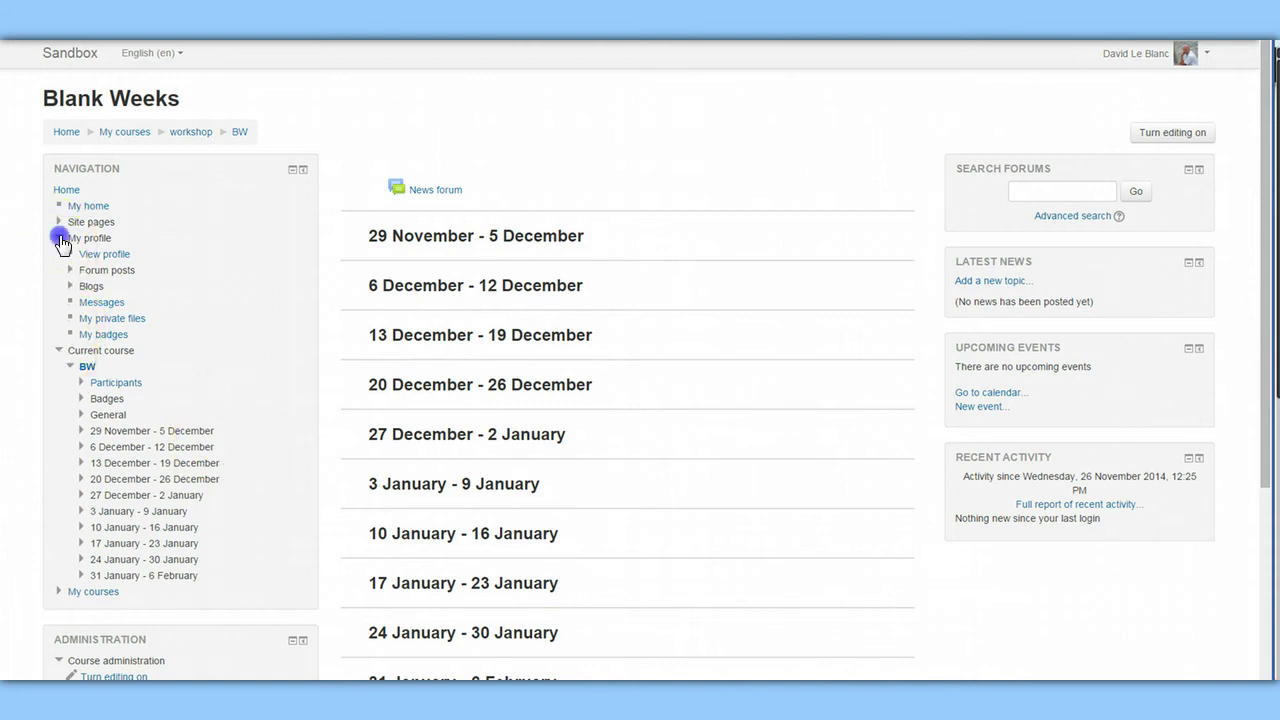
{"action": "left_click", "coordinate": [59, 238]}
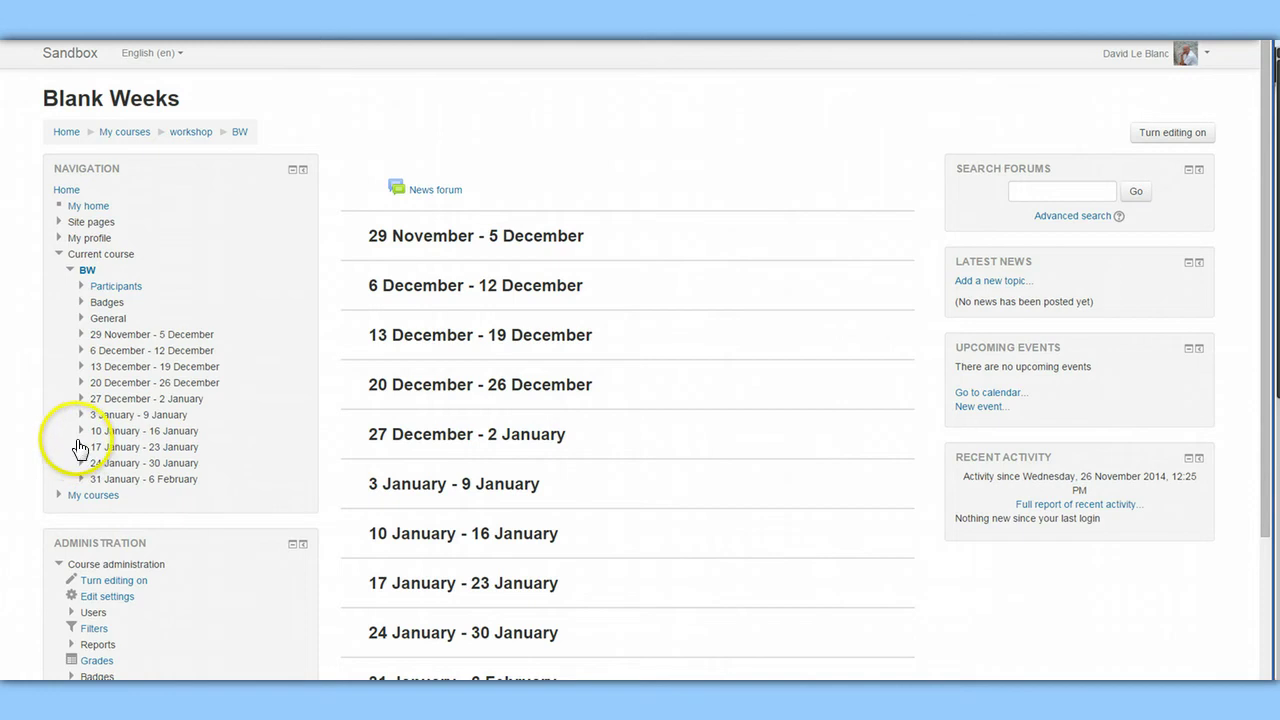
Expand the General section of the current course BW in the Navigation block.
{"action": "left_click", "coordinate": [98, 276]}
{"action": "left_click", "coordinate": [96, 280]}
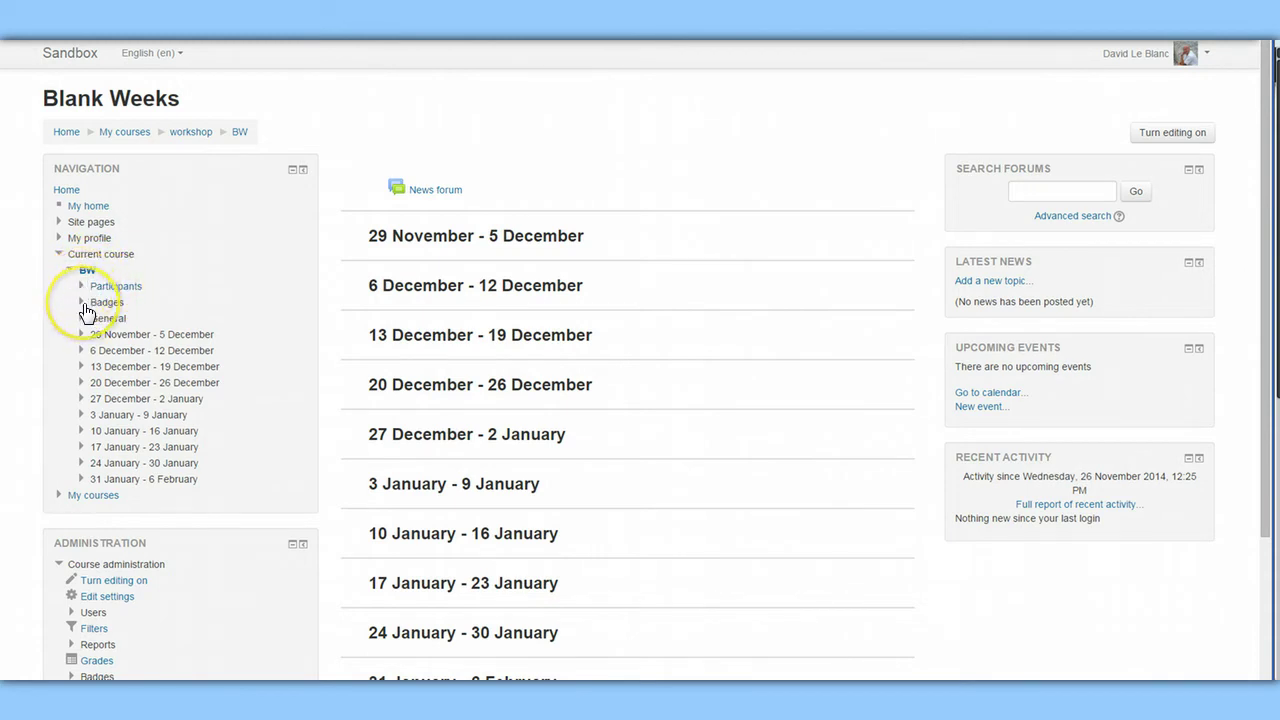
{"action": "left_click", "coordinate": [84, 322]}
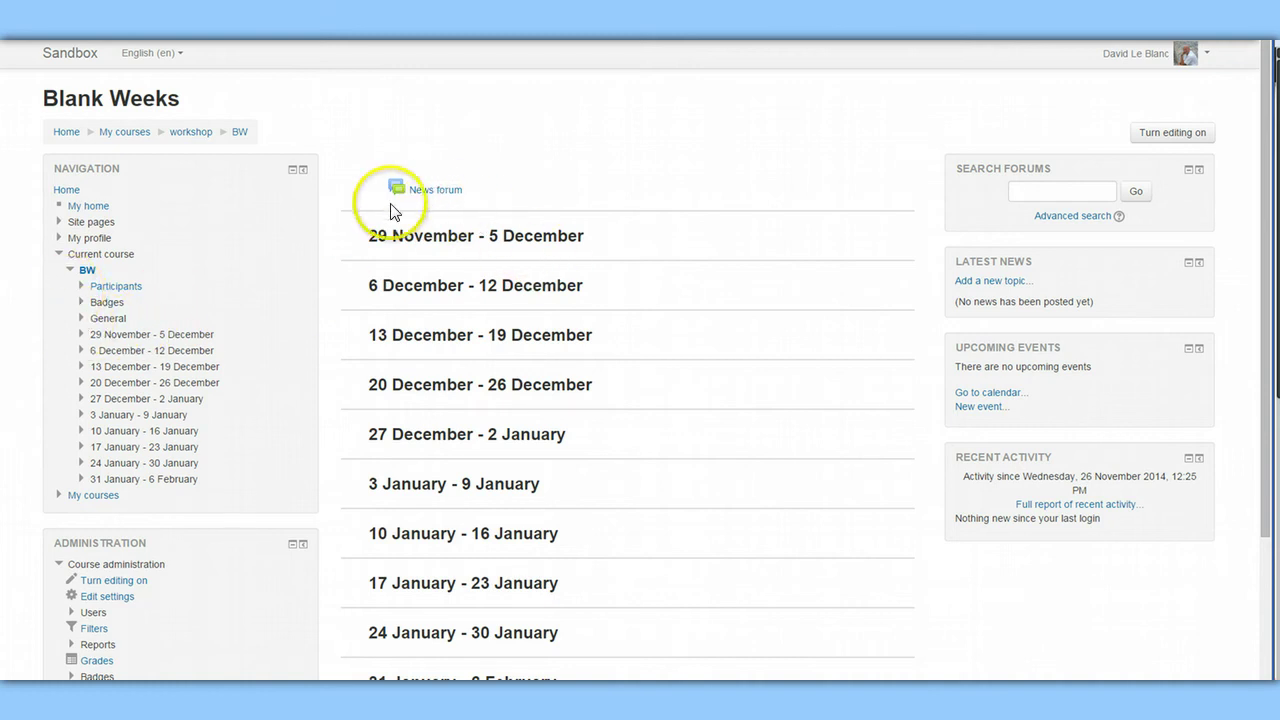
{"action": "left_click", "coordinate": [82, 320]}
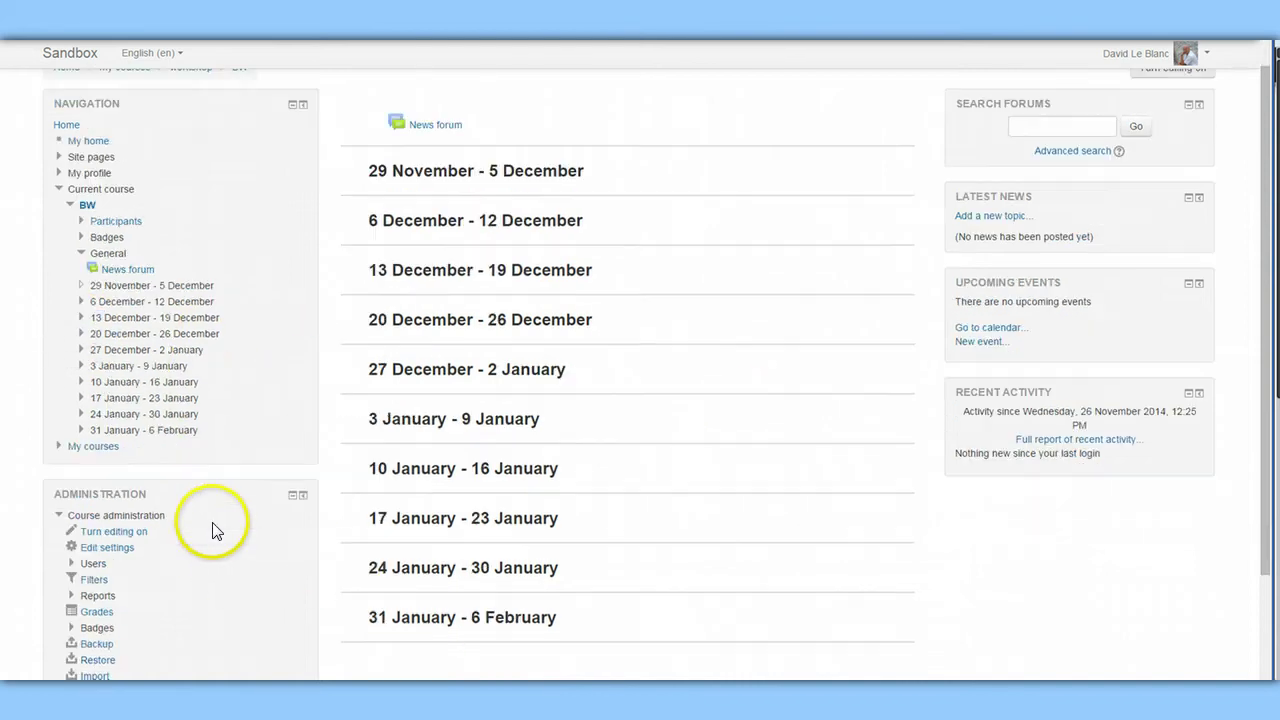
Expand My courses and its BW course in the Navigation block.
{"action": "scroll", "coordinate": [214, 529], "scroll_direction": "down", "scroll_amount": 1}
{"action": "scroll", "coordinate": [200, 515], "scroll_direction": "down", "scroll_amount": 2}
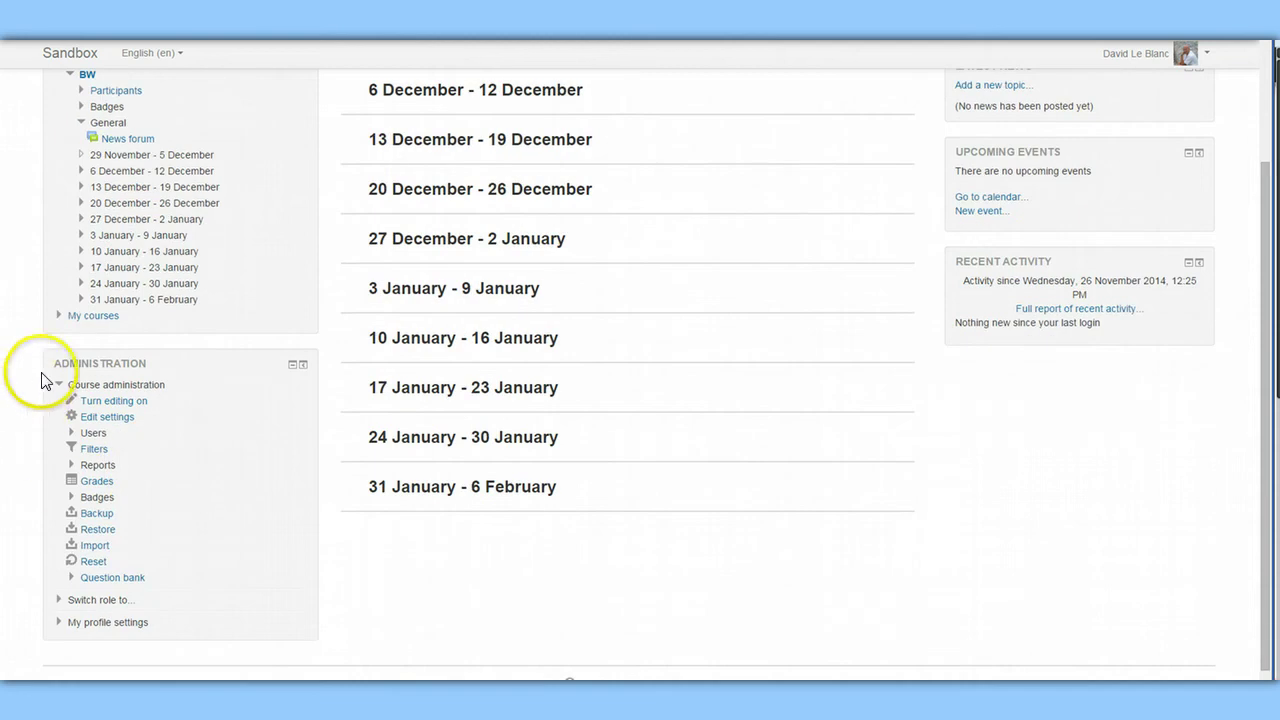
{"action": "left_click", "coordinate": [64, 316]}
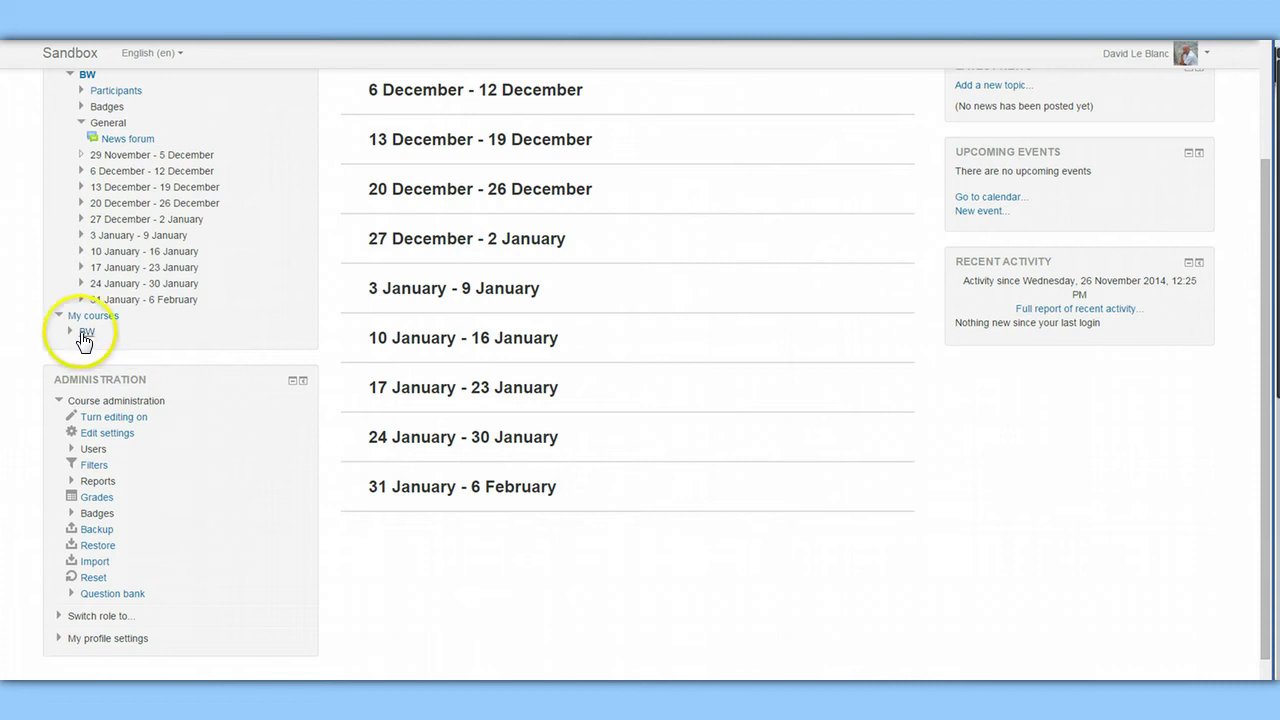
{"action": "left_click", "coordinate": [70, 331]}
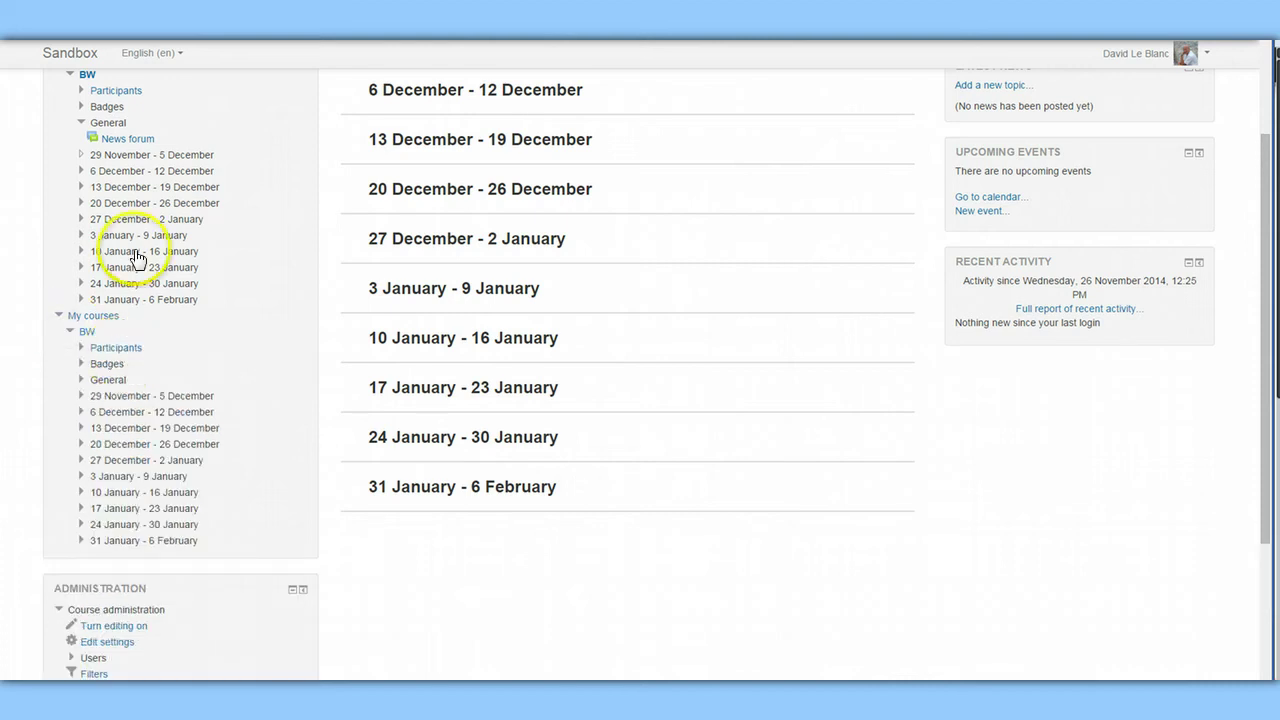
Compare the BW listings under Current course and My courses, and review the course page down to the Administration block.
{"action": "scroll", "coordinate": [182, 186], "scroll_direction": "up", "scroll_amount": 2}
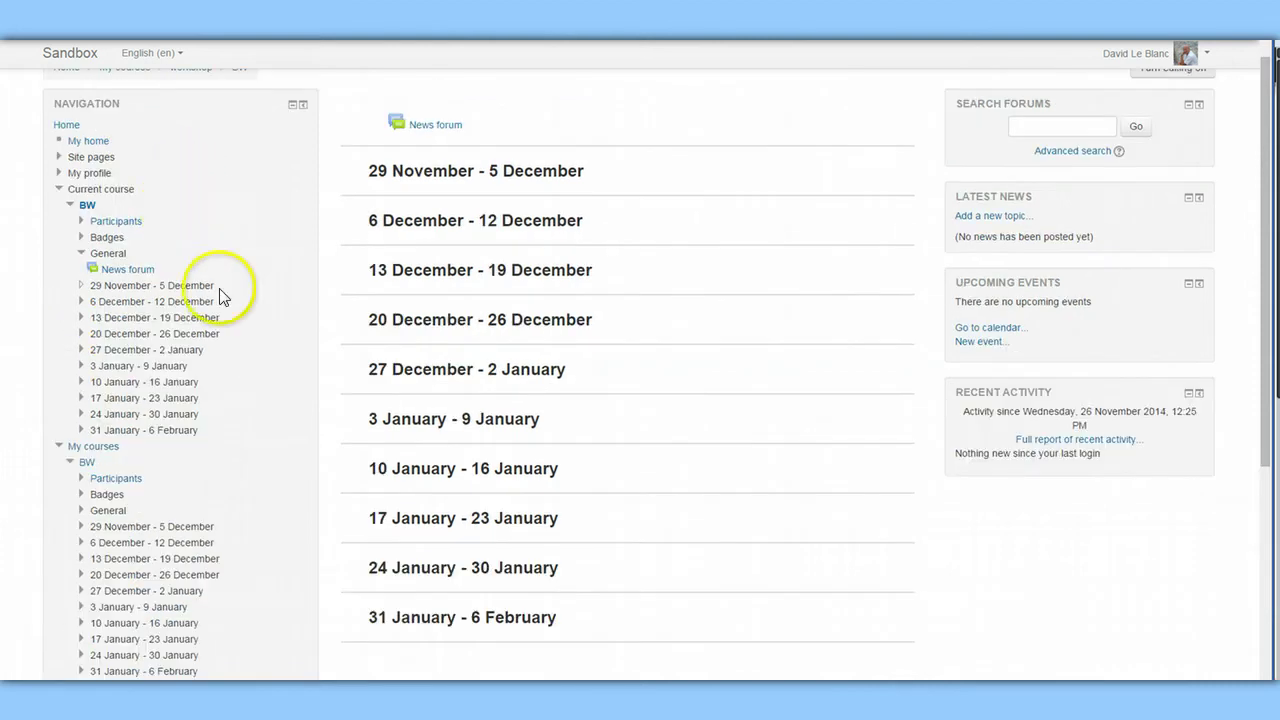
{"action": "scroll", "coordinate": [223, 410], "scroll_direction": "down", "scroll_amount": 1}
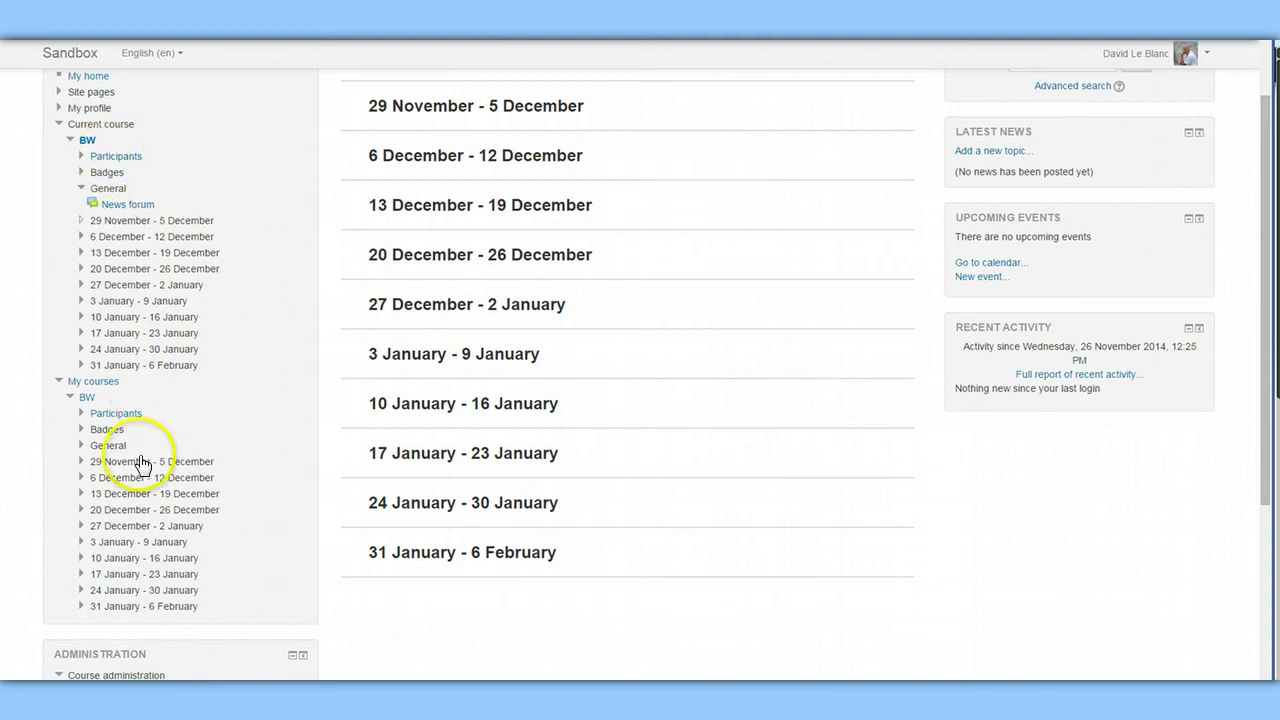
{"action": "scroll", "coordinate": [130, 577], "scroll_direction": "down", "scroll_amount": 1}
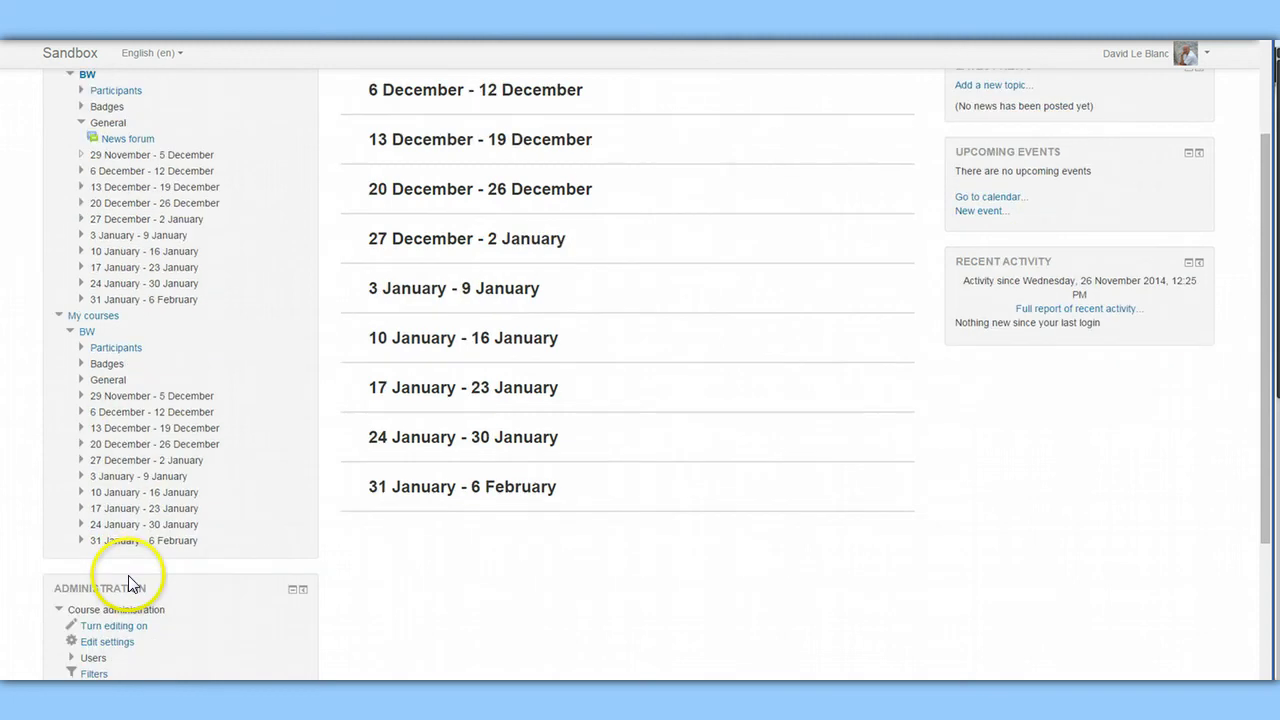
{"action": "scroll", "coordinate": [250, 507], "scroll_direction": "down", "scroll_amount": 4}
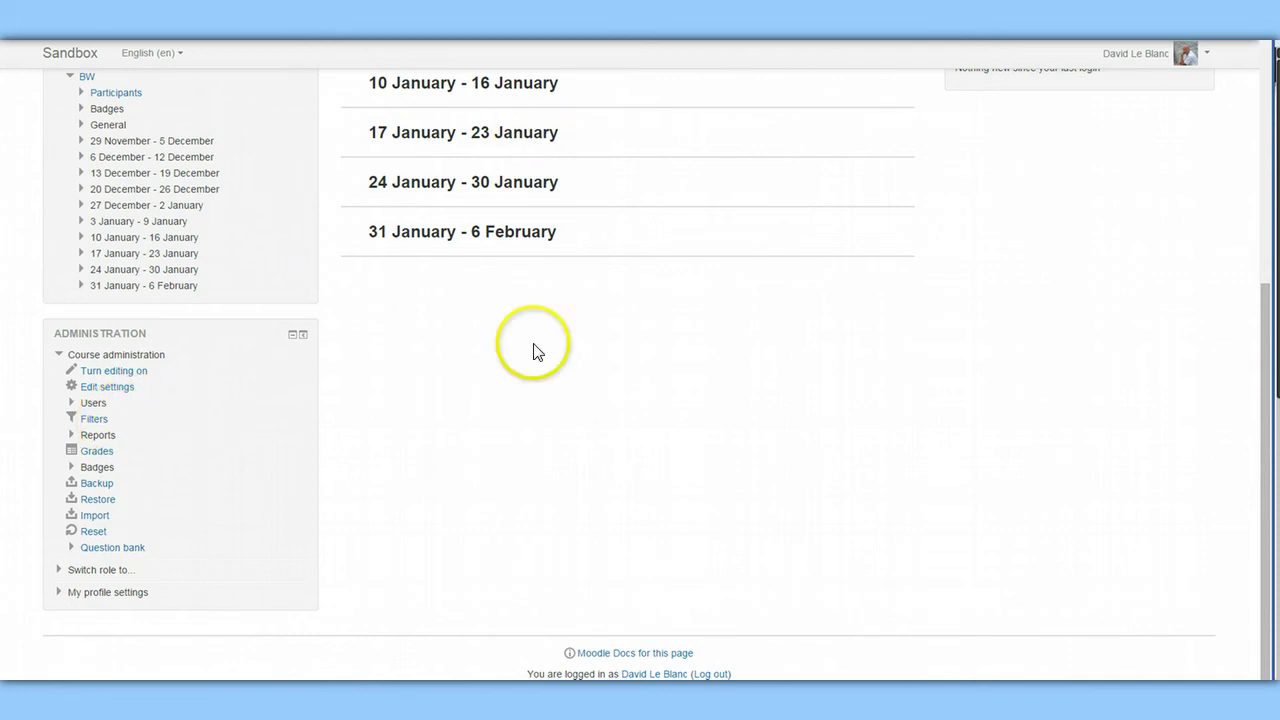
{"action": "scroll", "coordinate": [530, 430], "scroll_direction": "up", "scroll_amount": 3}
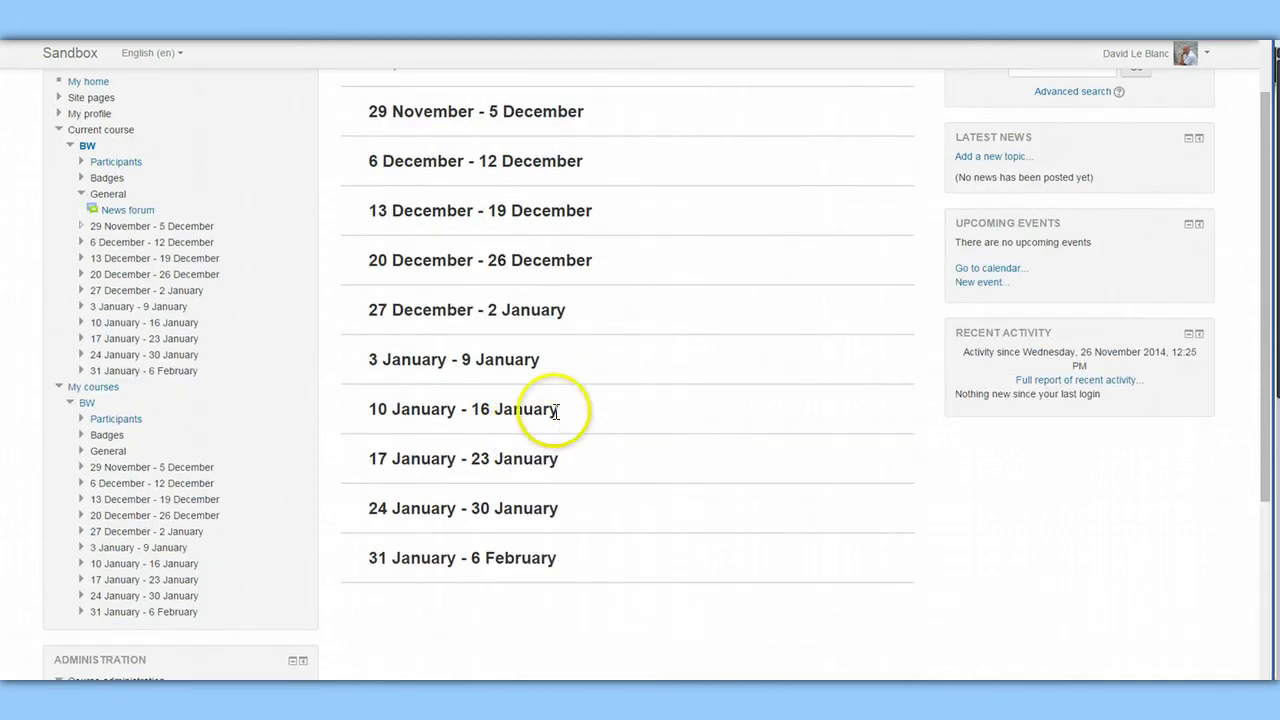
{"action": "scroll", "coordinate": [560, 420], "scroll_direction": "up", "scroll_amount": 1}
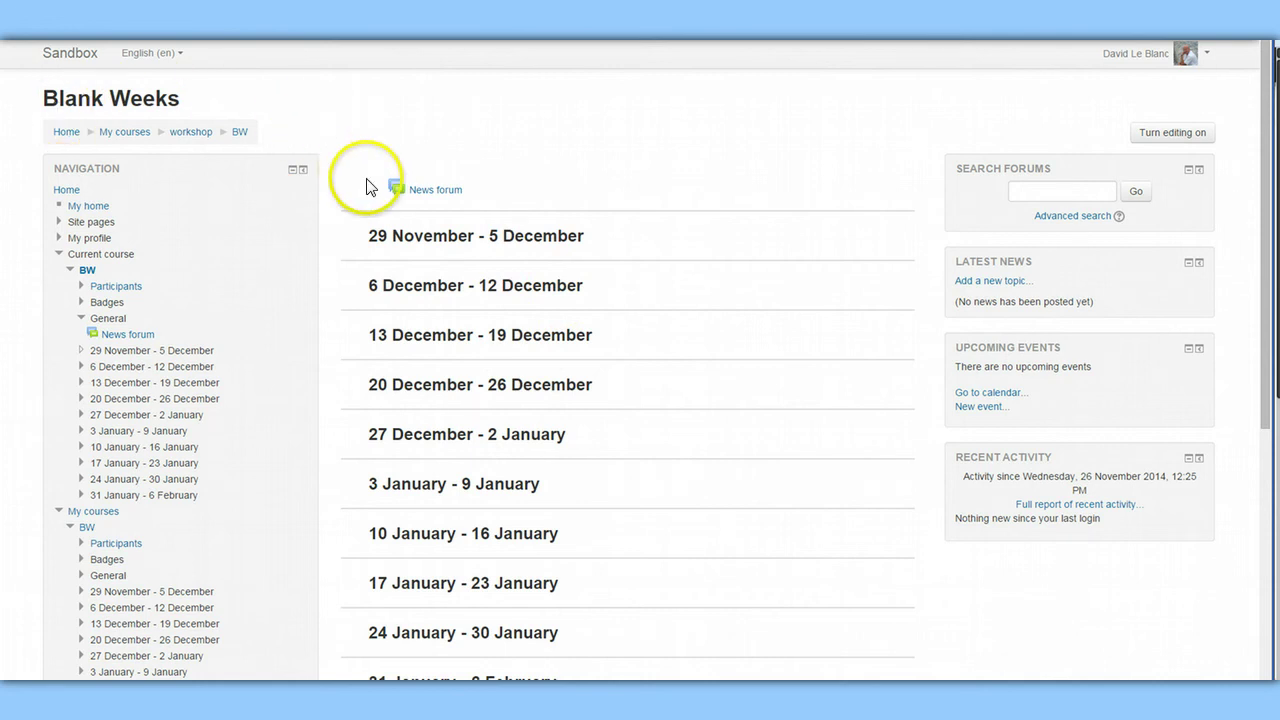
{"action": "scroll", "coordinate": [375, 240], "scroll_direction": "down", "scroll_amount": 2}
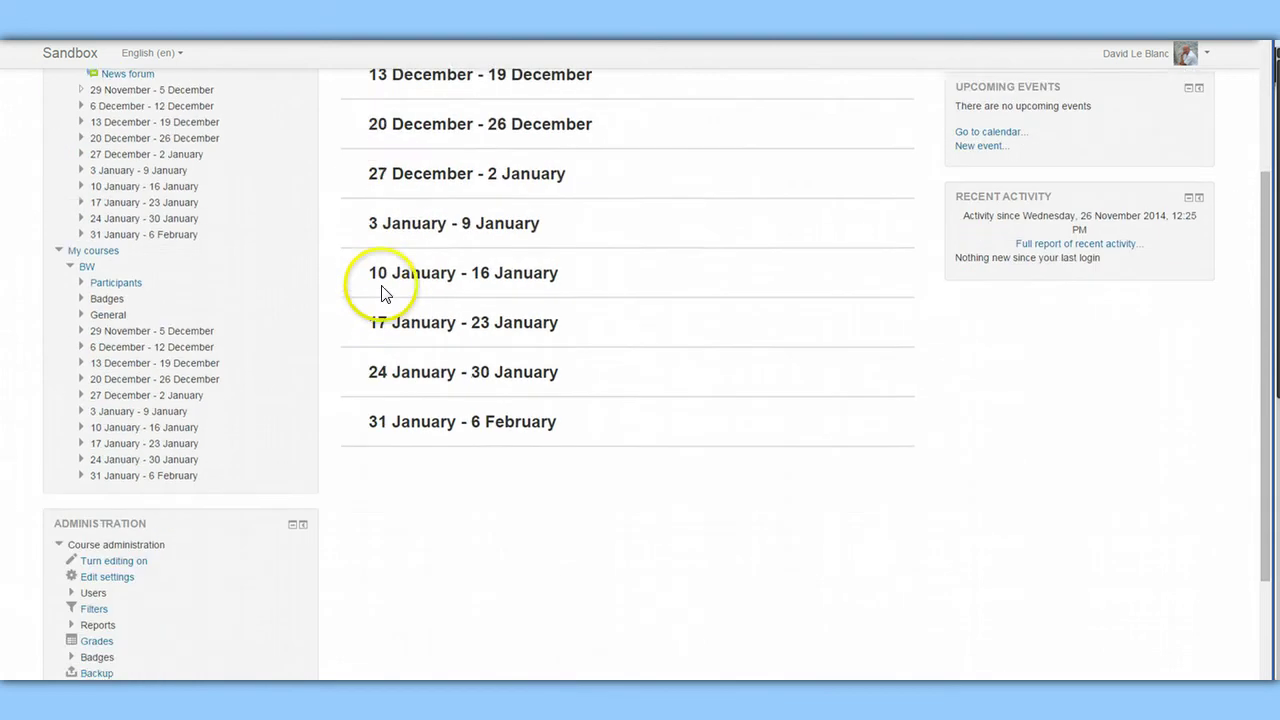
{"action": "scroll", "coordinate": [143, 591], "scroll_direction": "down", "scroll_amount": 1}
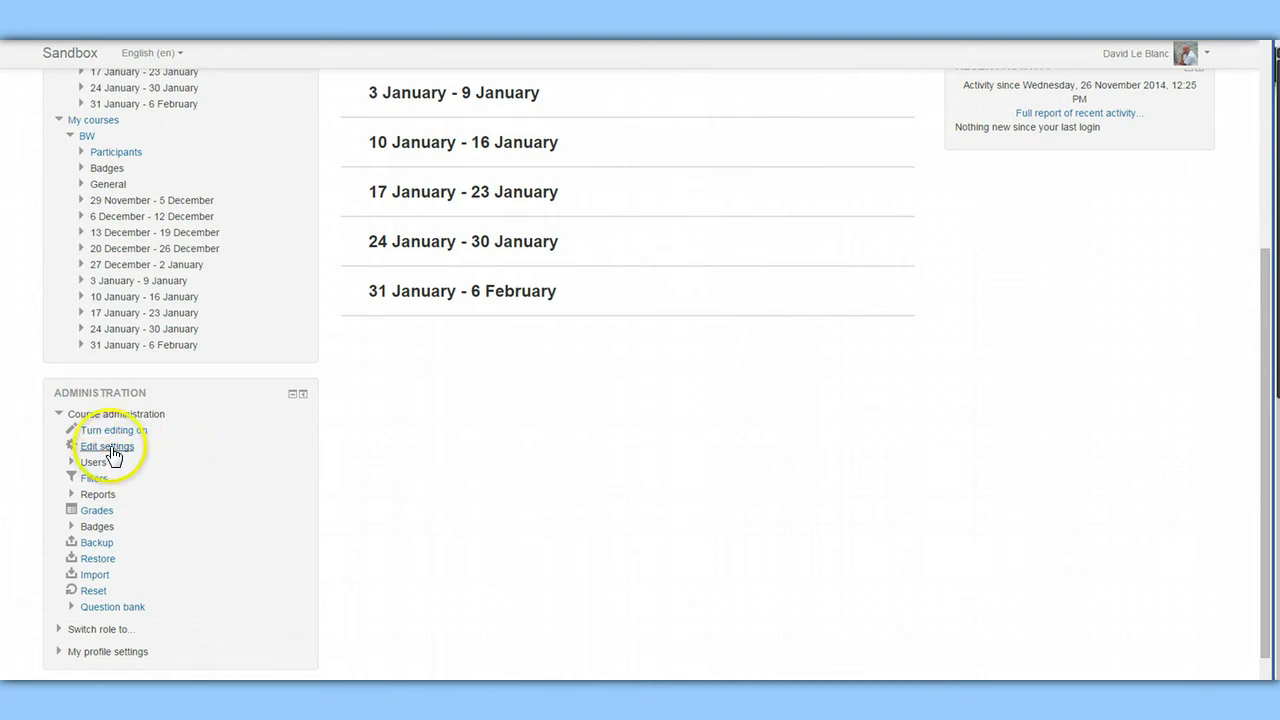
Expand Users under Course administration and the Switch role to options in the Administration block.
{"action": "left_click", "coordinate": [72, 463]}
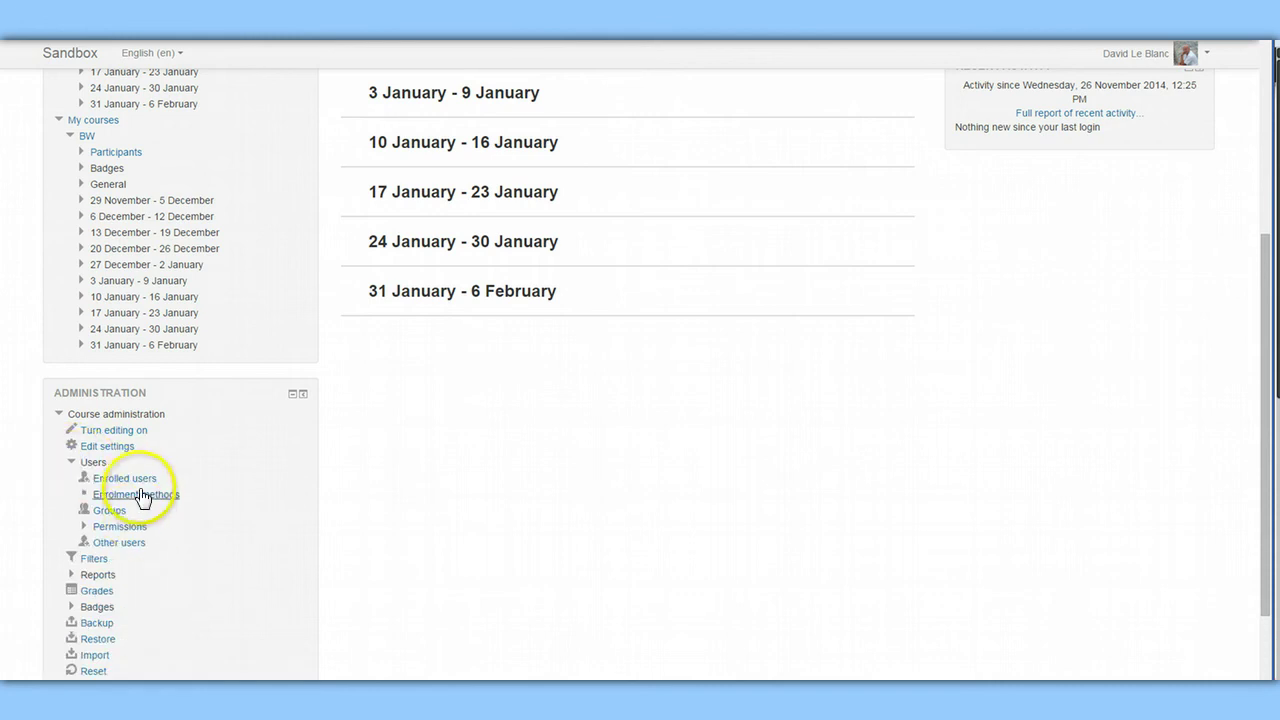
{"action": "scroll", "coordinate": [205, 536], "scroll_direction": "down", "scroll_amount": 1}
{"action": "scroll", "coordinate": [191, 531], "scroll_direction": "down", "scroll_amount": 1}
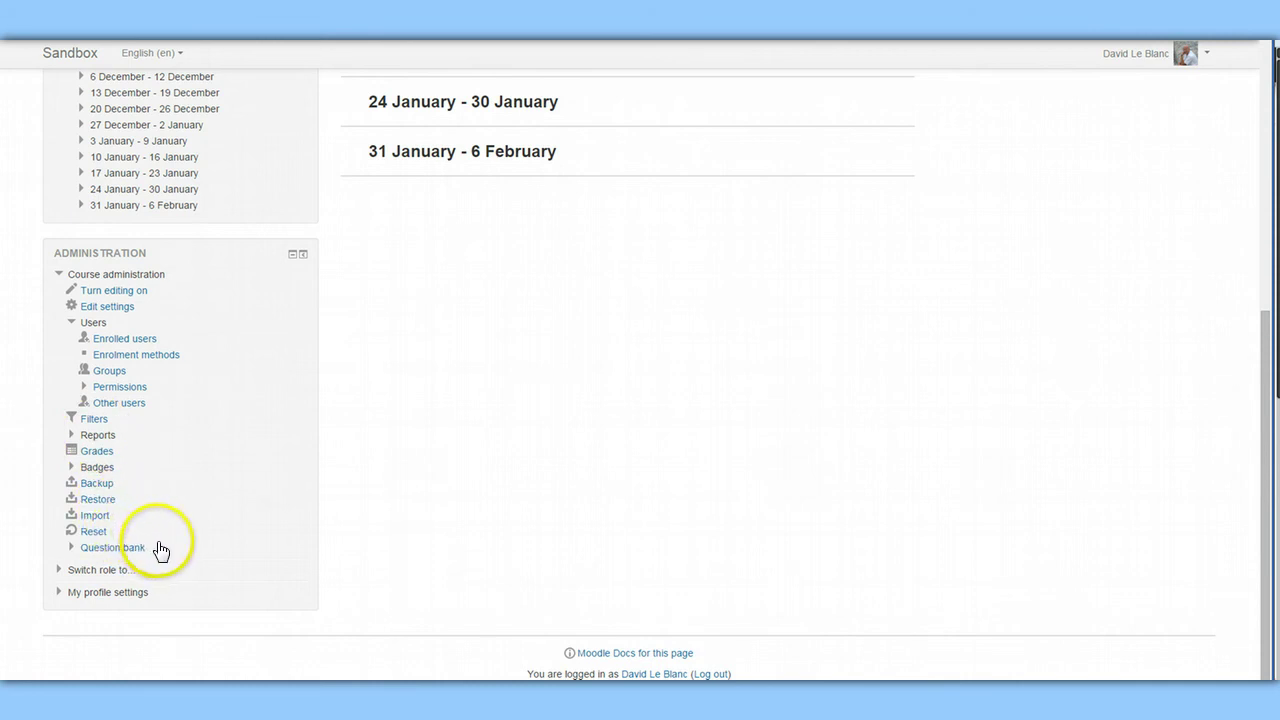
{"action": "left_click", "coordinate": [60, 572]}
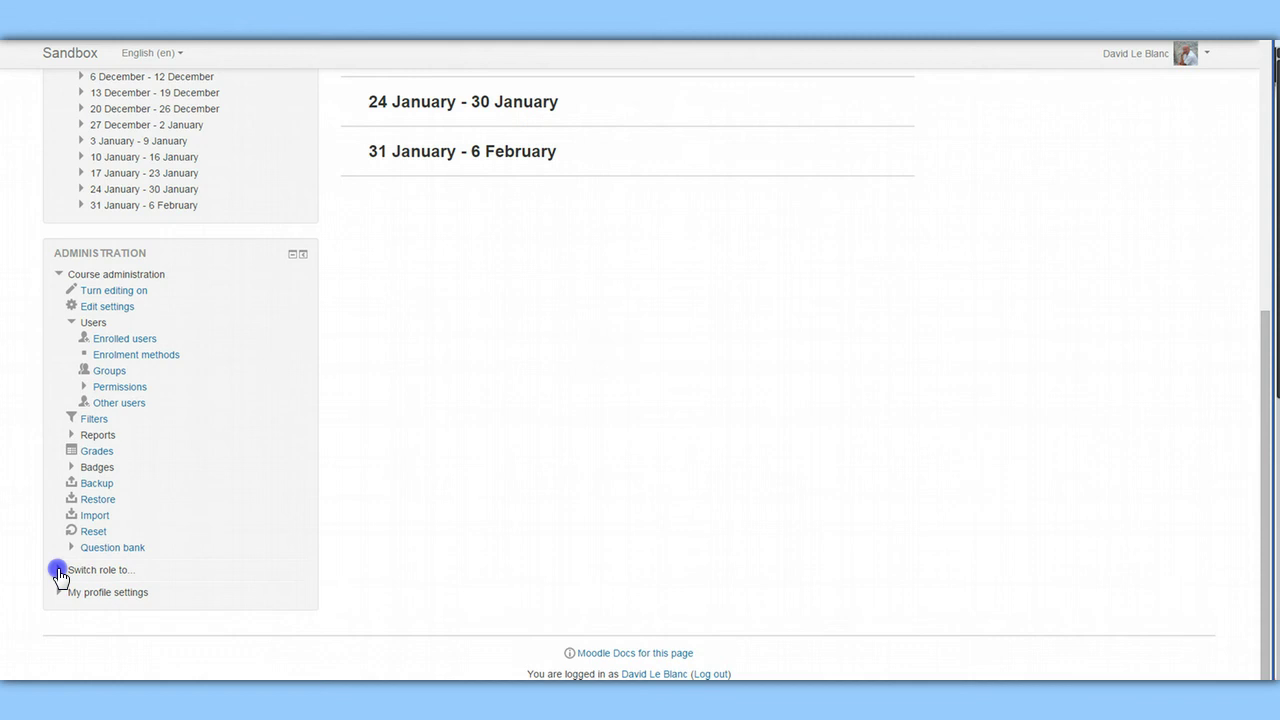
{"action": "scroll", "coordinate": [250, 587], "scroll_direction": "down", "scroll_amount": 1}
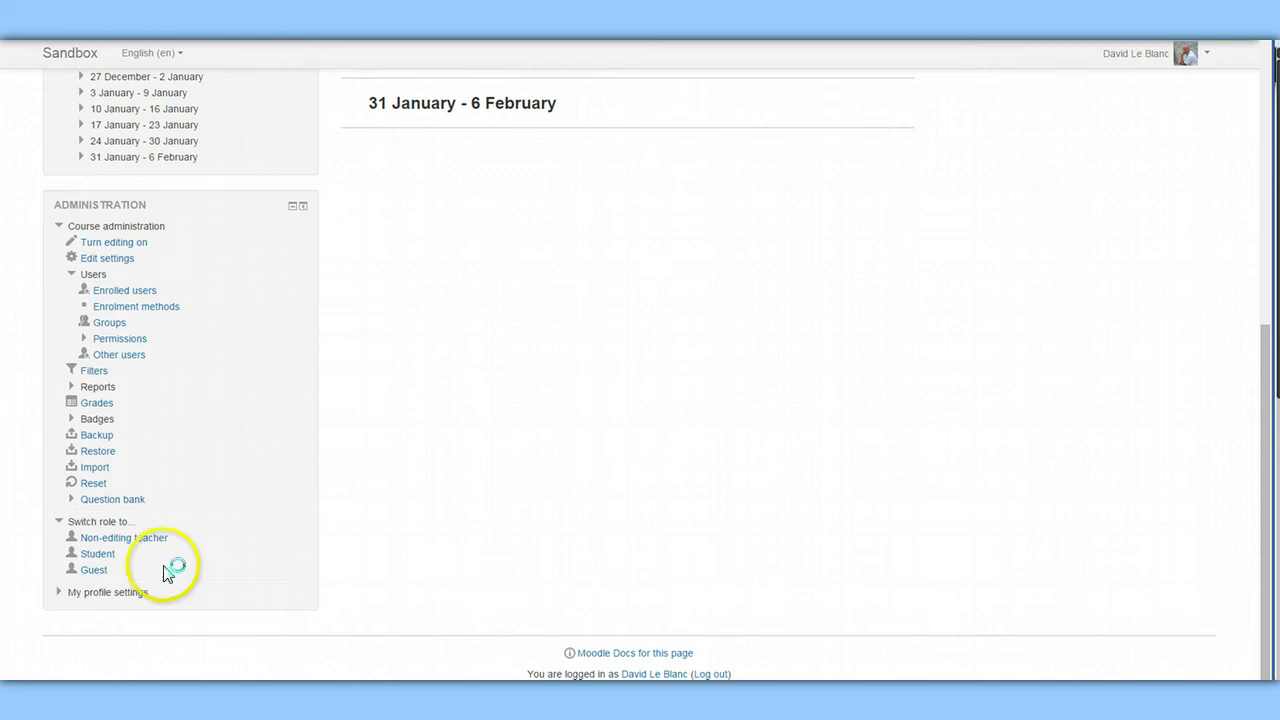
Expand My profile settings in the Administration block and compare its options with those in the user menu.
{"action": "left_click", "coordinate": [62, 592]}
{"action": "scroll", "coordinate": [228, 600], "scroll_direction": "down", "scroll_amount": 1}
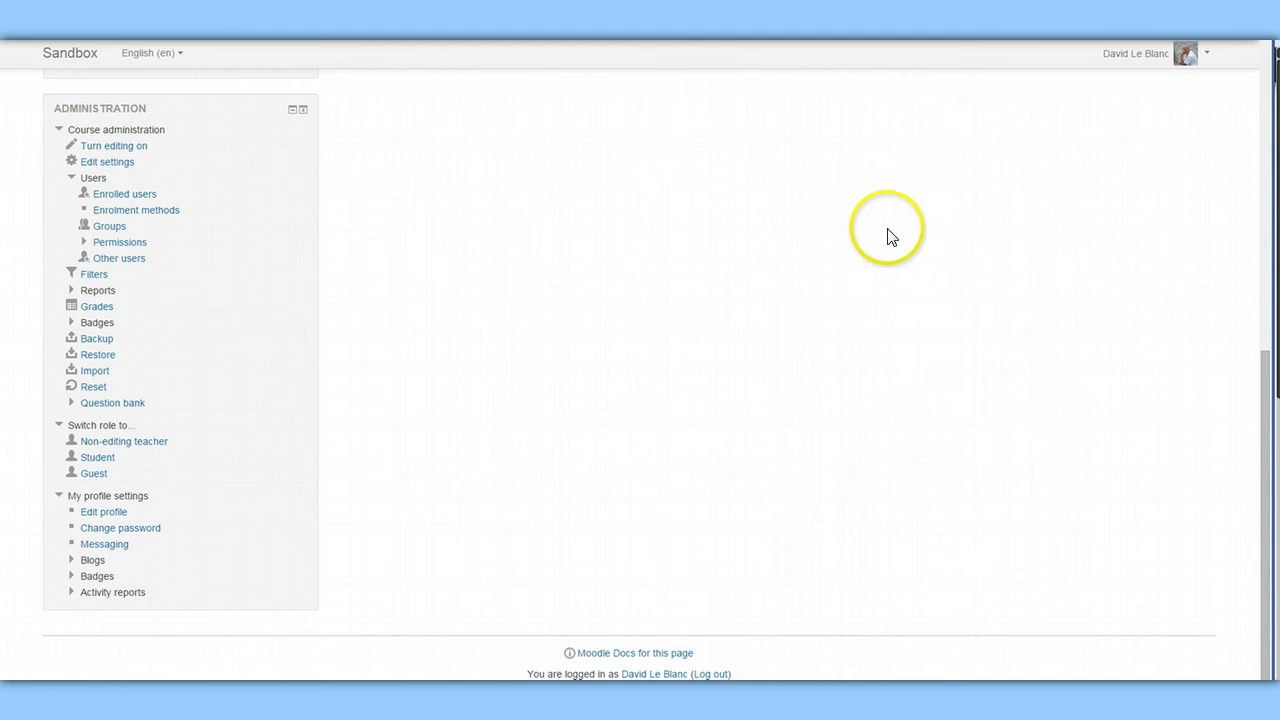
{"action": "left_click", "coordinate": [1205, 55]}
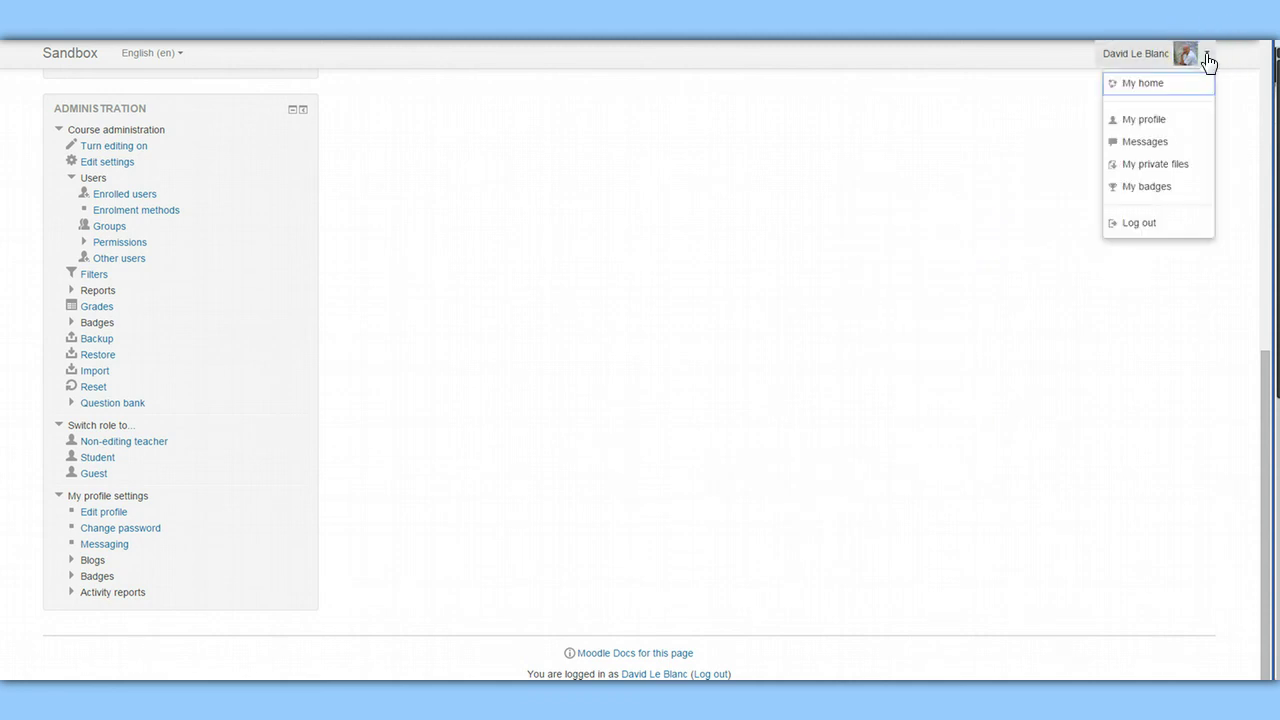
{"action": "left_click", "coordinate": [723, 414]}
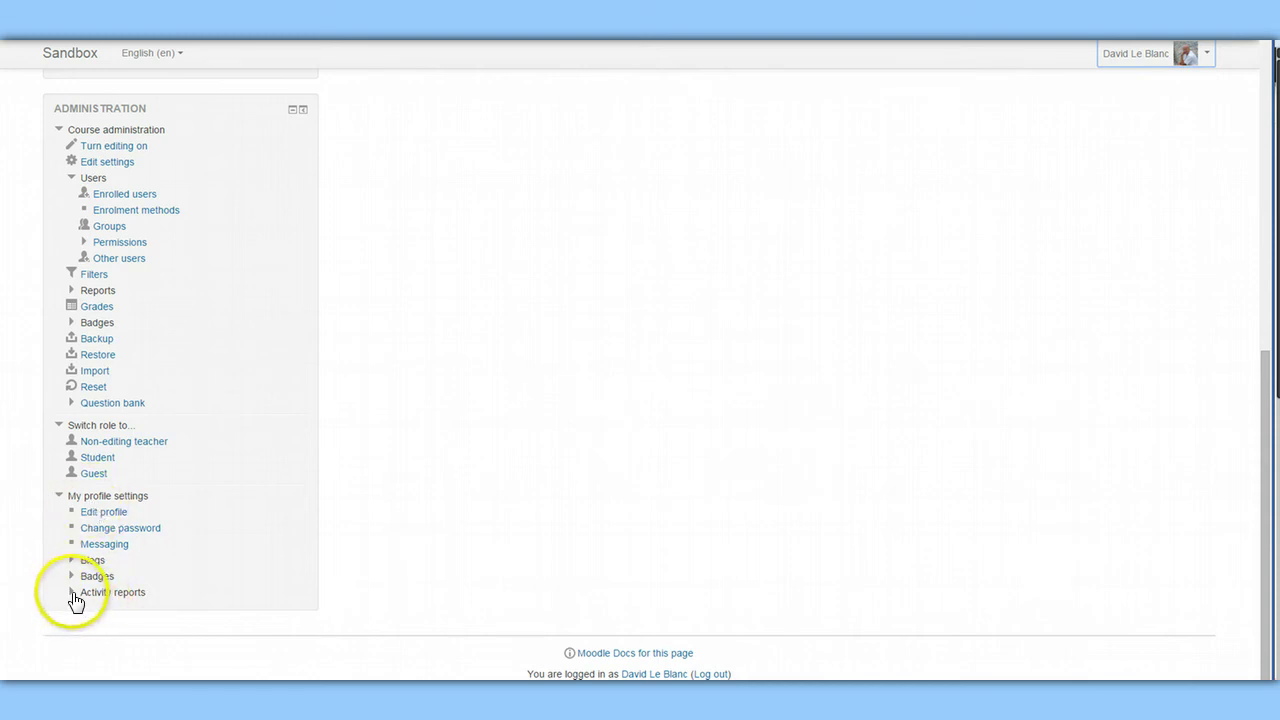
Expand Activity reports under My profile settings, review its log and report links, and collapse it again.
{"action": "left_click", "coordinate": [73, 594]}
{"action": "left_click", "coordinate": [133, 622]}
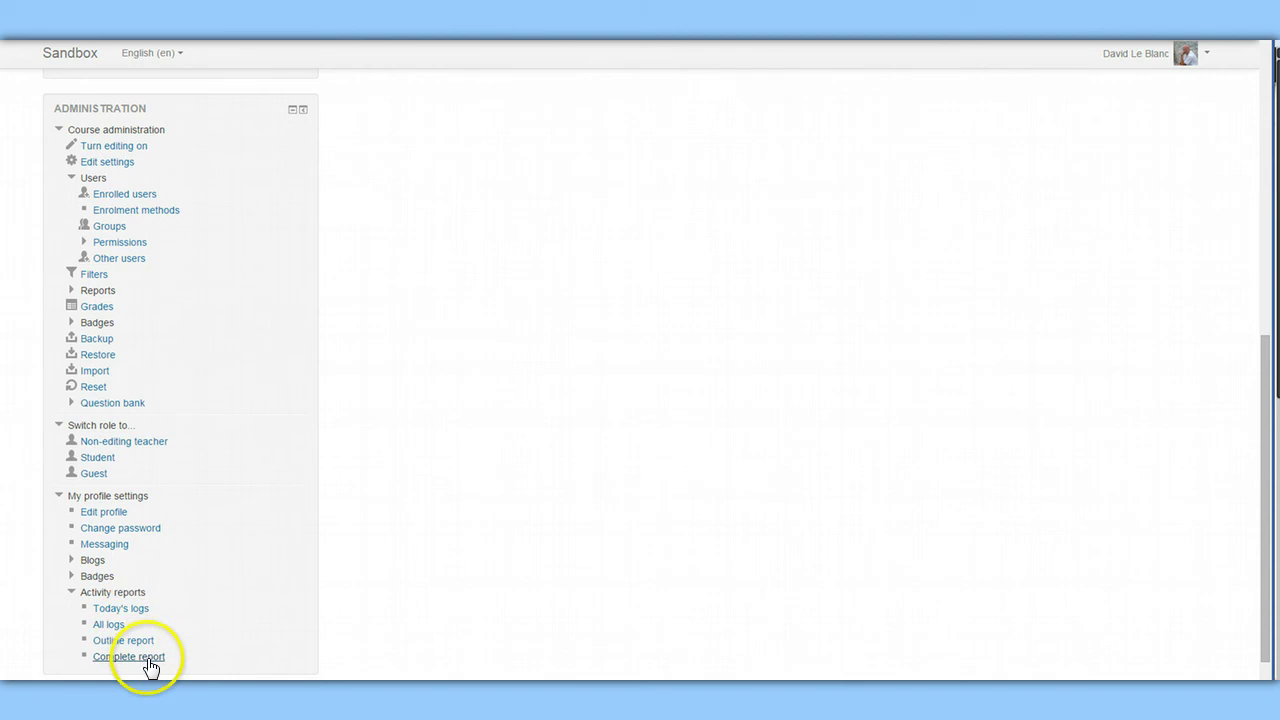
{"action": "scroll", "coordinate": [192, 662], "scroll_direction": "down", "scroll_amount": 1}
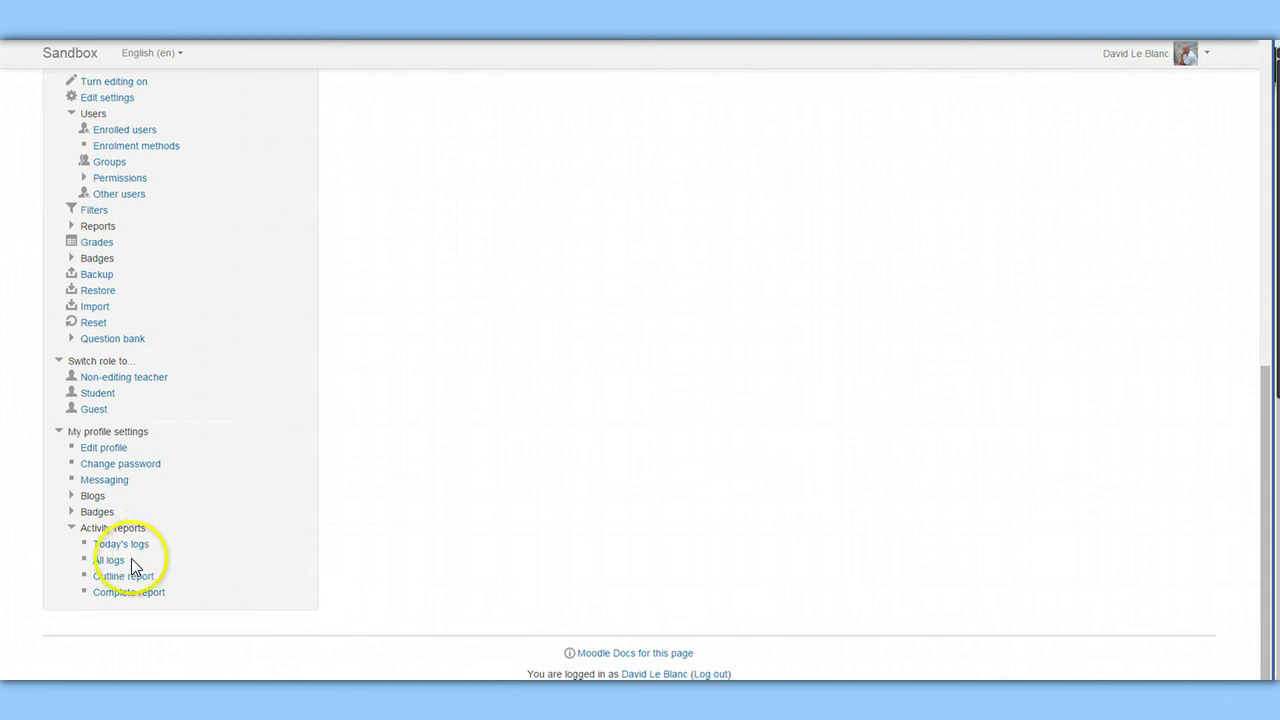
{"action": "left_click", "coordinate": [74, 528]}
Examine the Search forums, Latest news, Upcoming events and Recent activity blocks on the Blank Weeks course page.
{"action": "scroll", "coordinate": [505, 543], "scroll_direction": "up", "scroll_amount": 2}
{"action": "scroll", "coordinate": [505, 543], "scroll_direction": "up", "scroll_amount": 6}
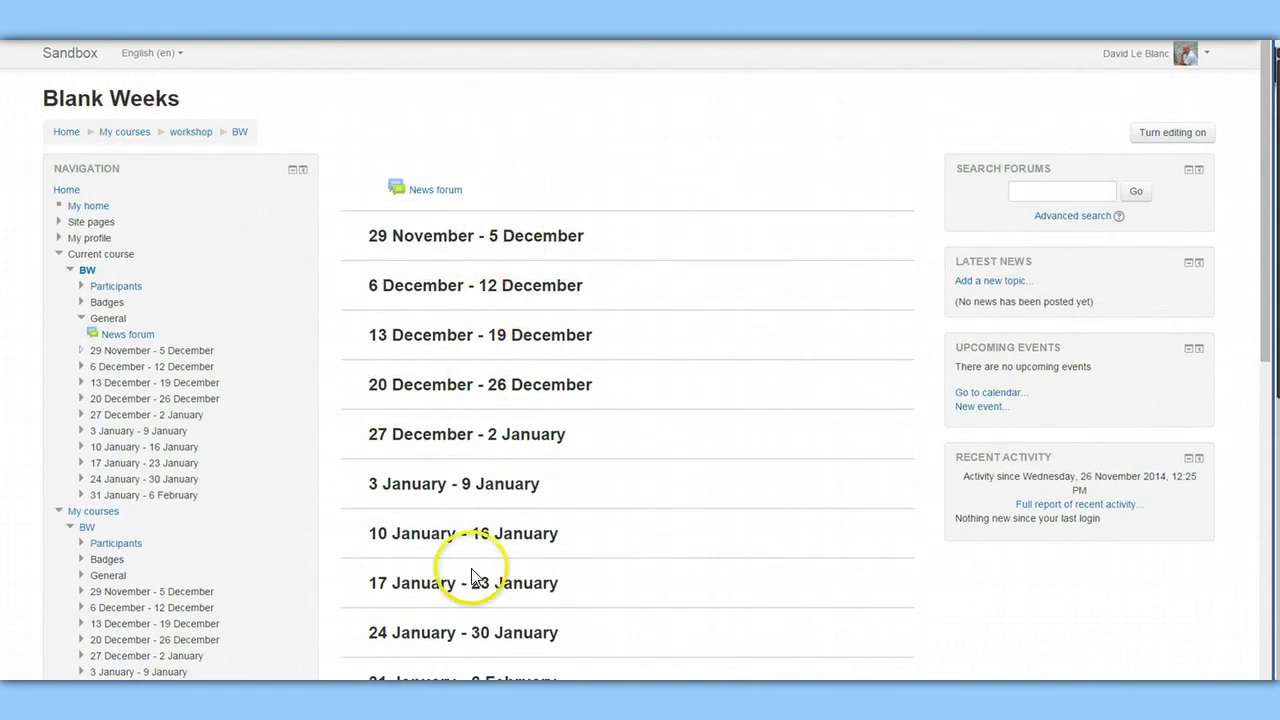
{"action": "scroll", "coordinate": [470, 590], "scroll_direction": "down", "scroll_amount": 2}
{"action": "scroll", "coordinate": [745, 535], "scroll_direction": "up", "scroll_amount": 2}
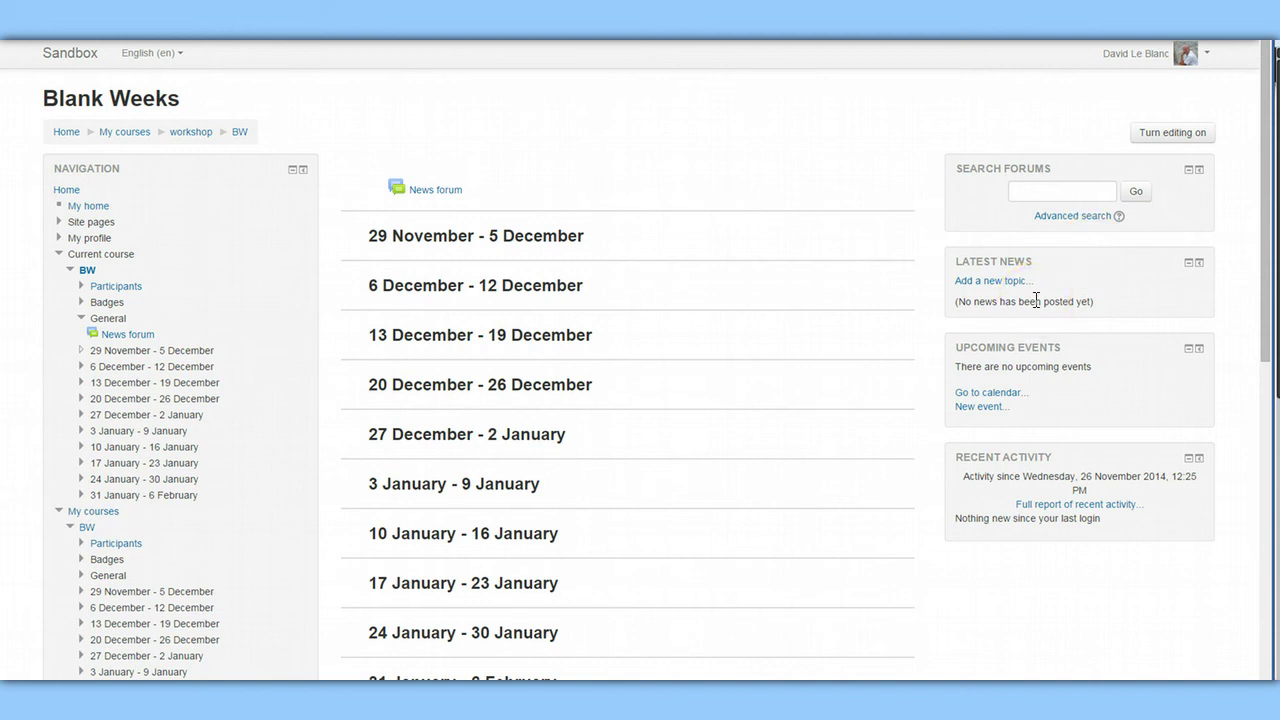
{"action": "left_click", "coordinate": [1084, 193]}
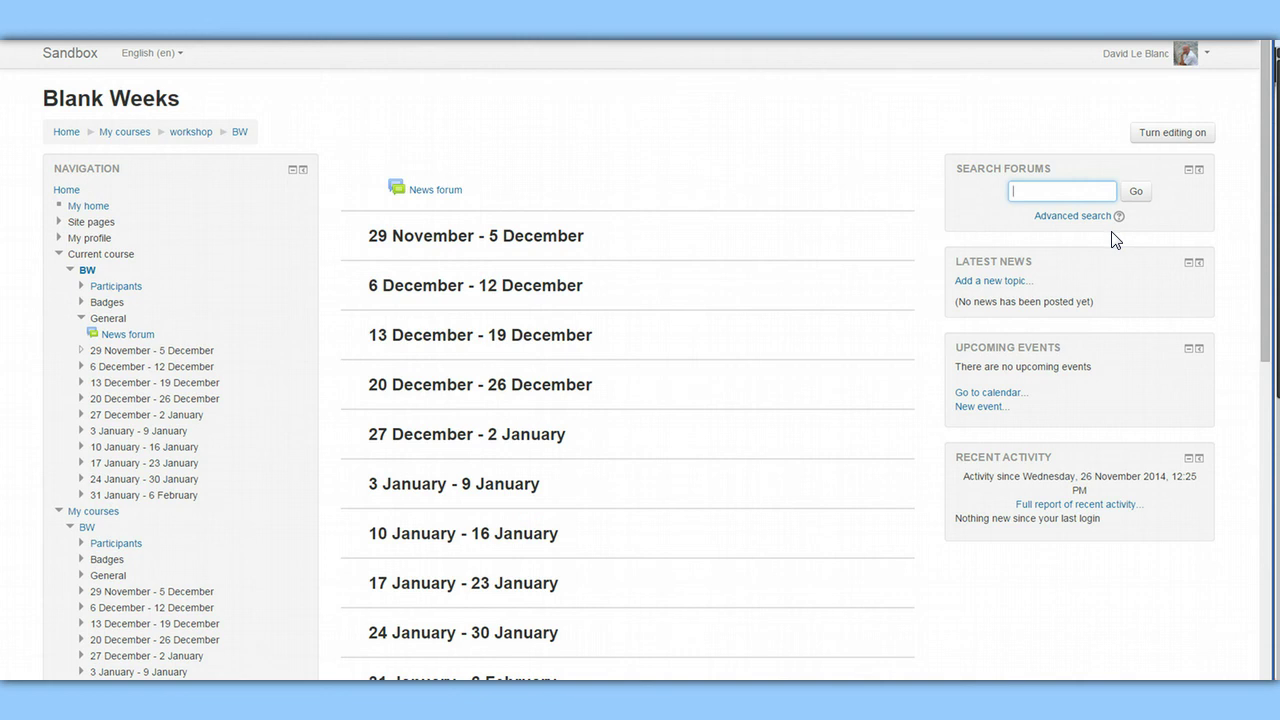
{"action": "scroll", "coordinate": [931, 275], "scroll_direction": "down", "scroll_amount": 1}
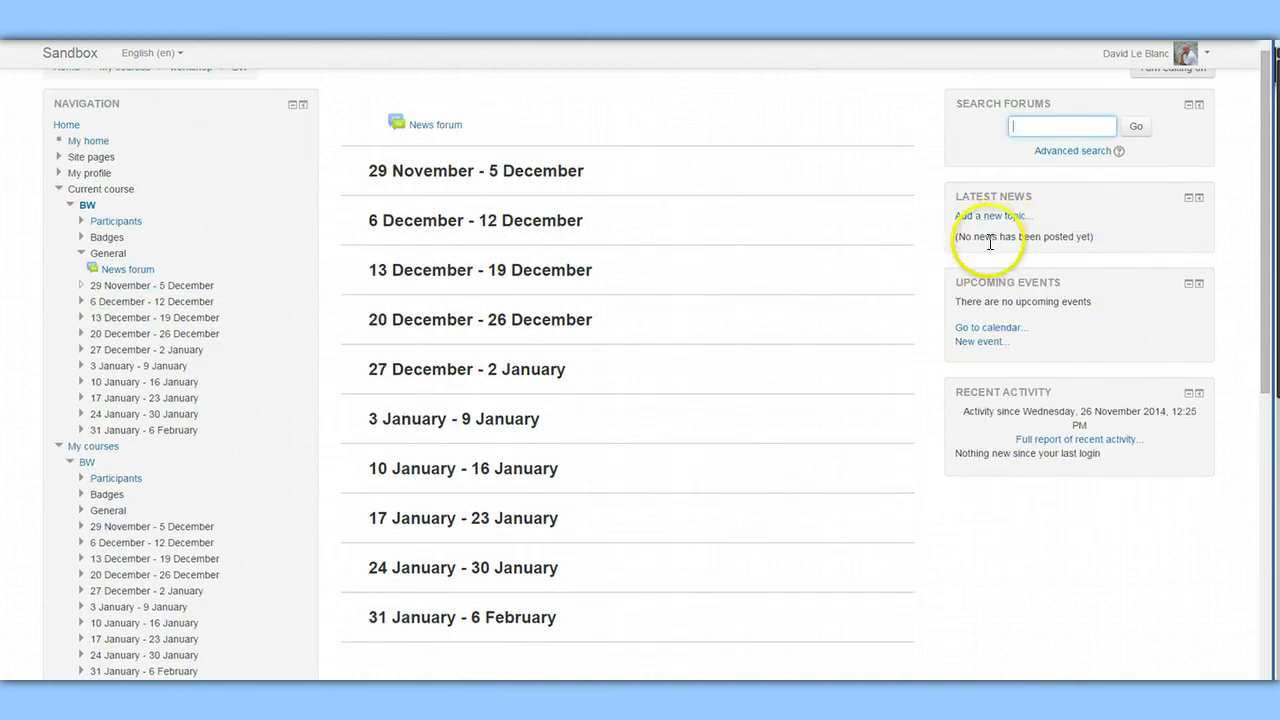
{"action": "scroll", "coordinate": [990, 242], "scroll_direction": "up", "scroll_amount": 1}
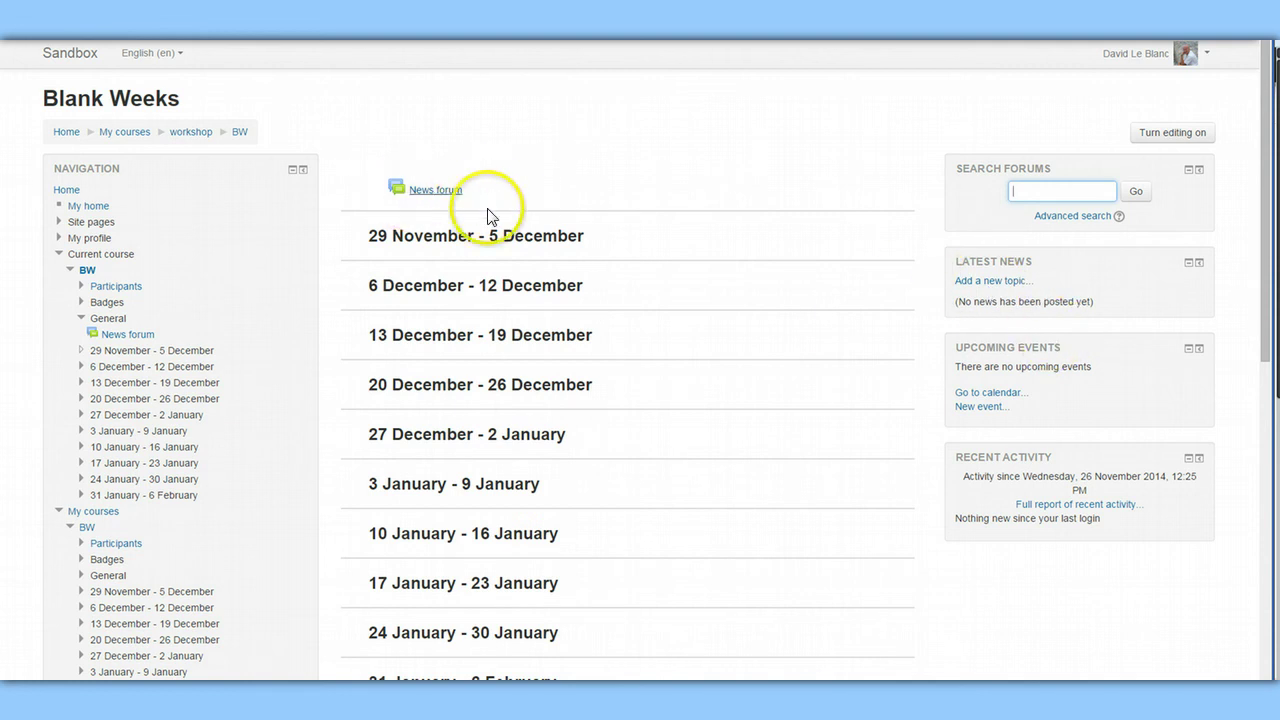
{"action": "scroll", "coordinate": [910, 355], "scroll_direction": "down", "scroll_amount": 1}
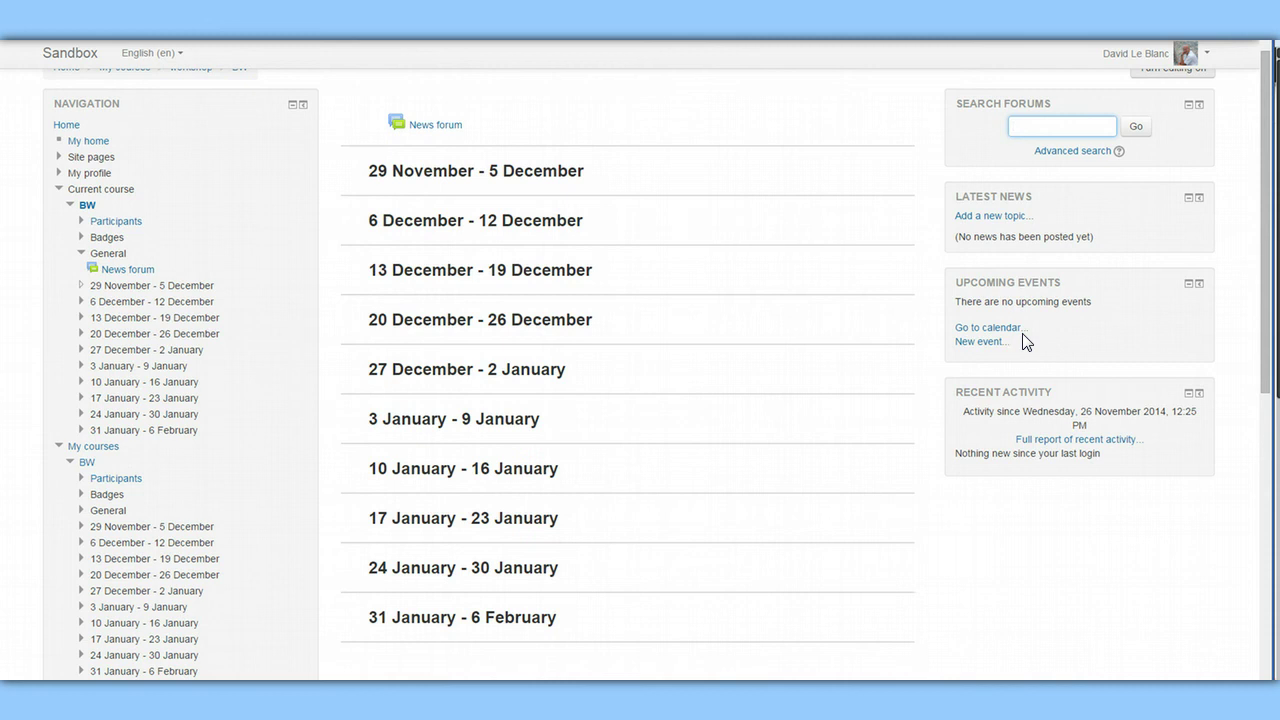
{"action": "left_click", "coordinate": [1030, 330]}
{"action": "left_click", "coordinate": [987, 330]}
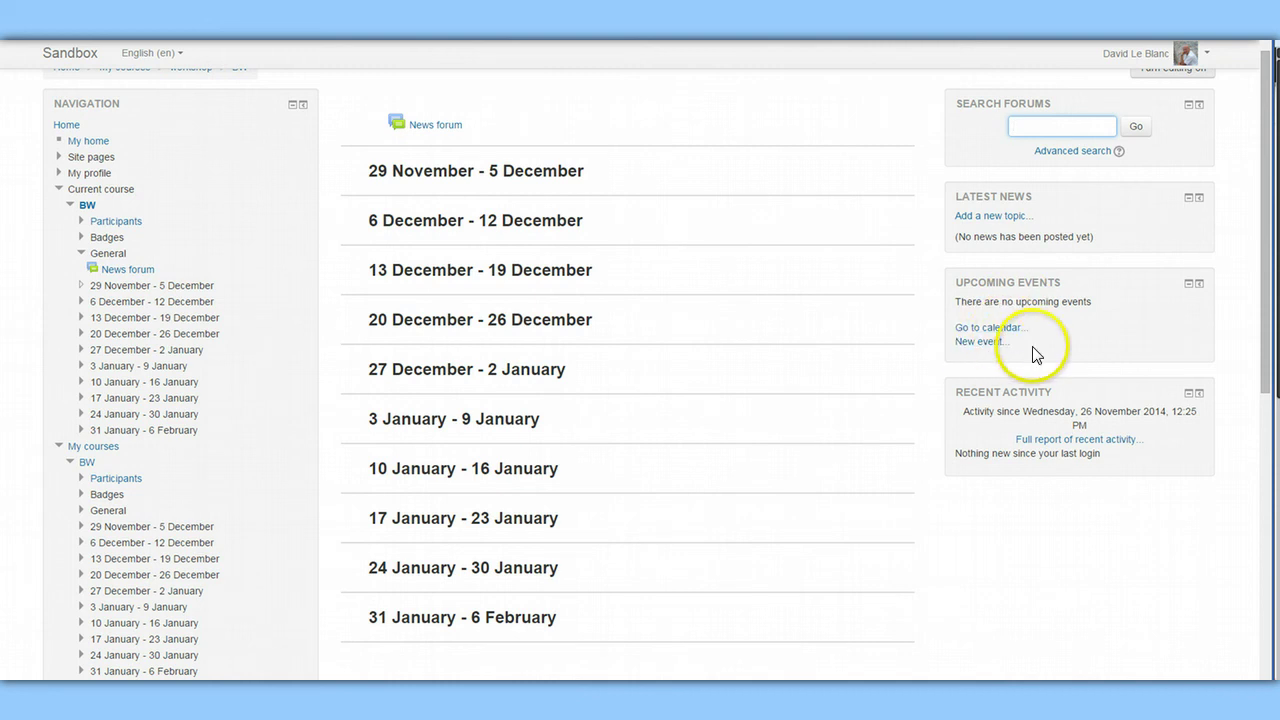
{"action": "scroll", "coordinate": [1035, 354], "scroll_direction": "down", "scroll_amount": 1}
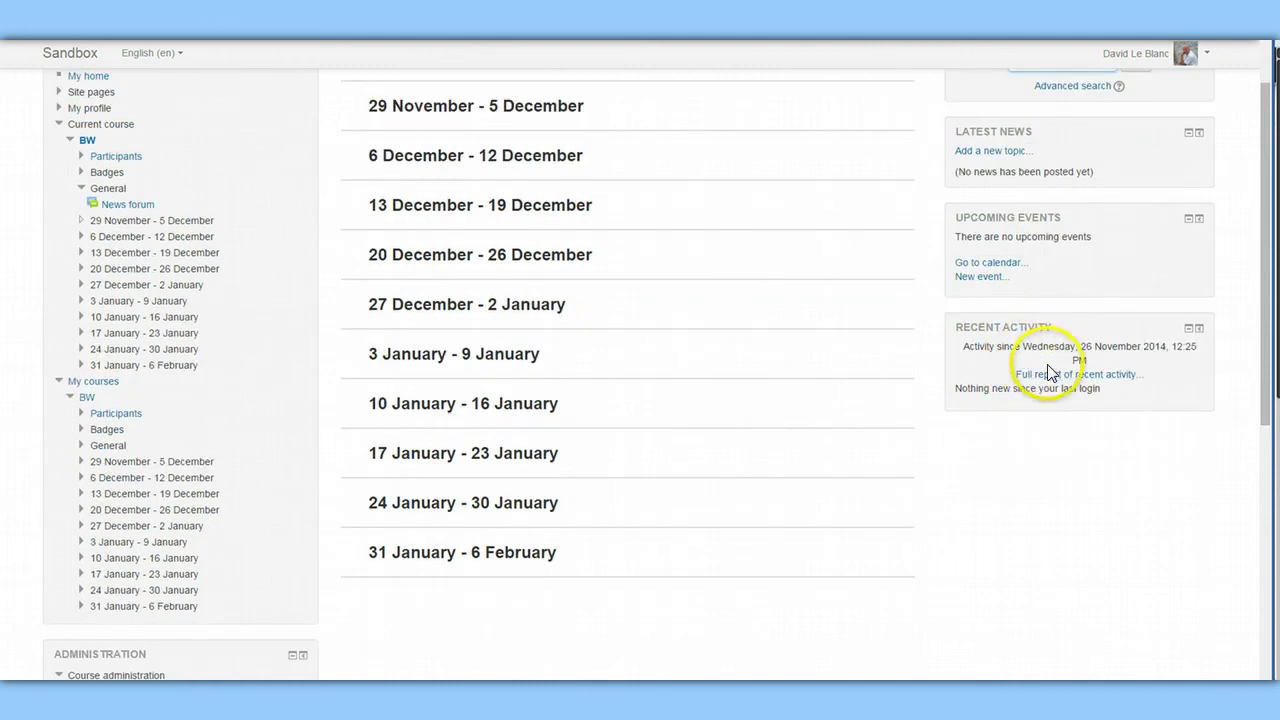
{"action": "left_click", "coordinate": [1034, 422]}
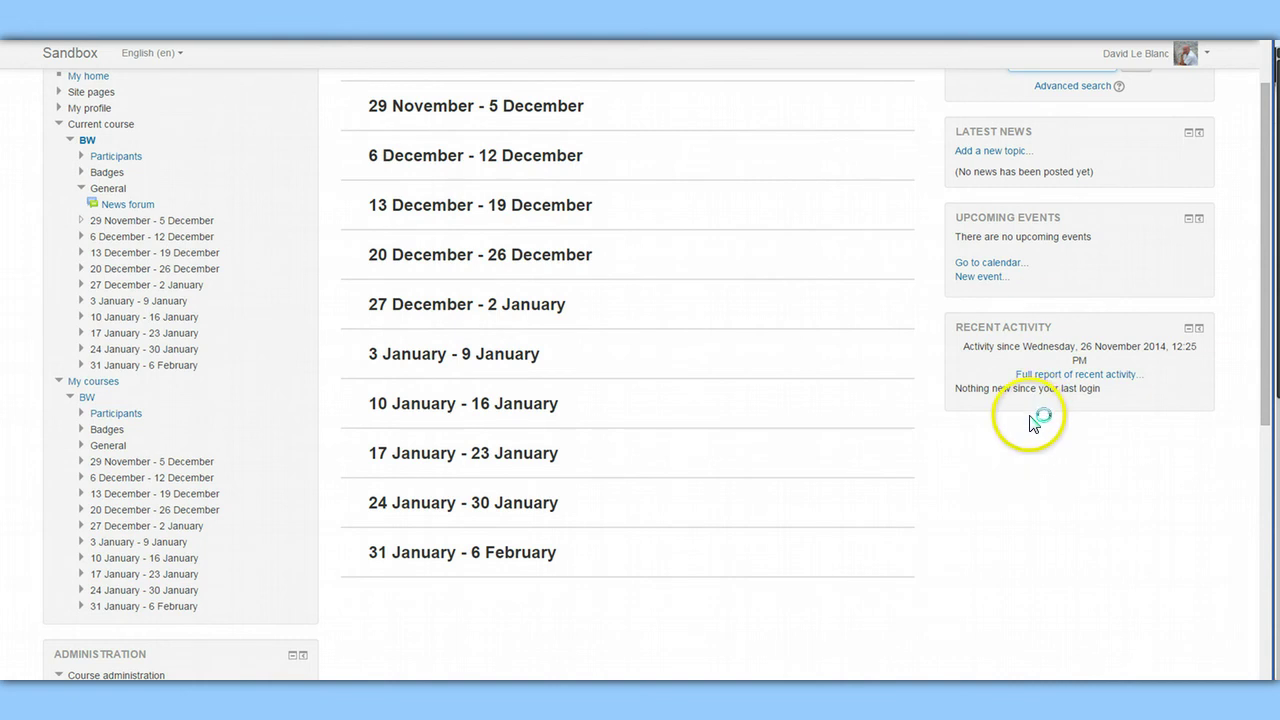